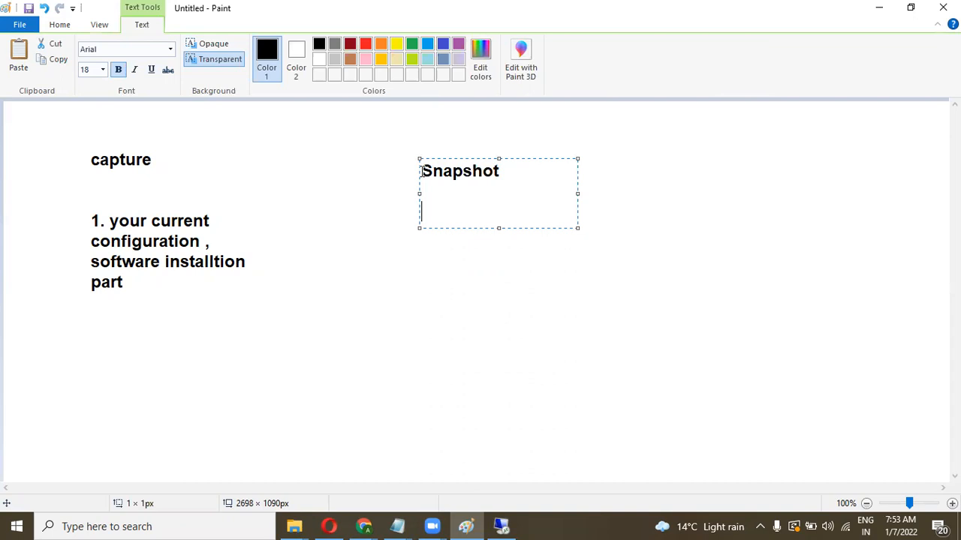
Switch to the Azure portal in Chrome and look over the vmrecover virtual machine's overview
key("BackSpace")
key("Return")
left_click(364, 525)
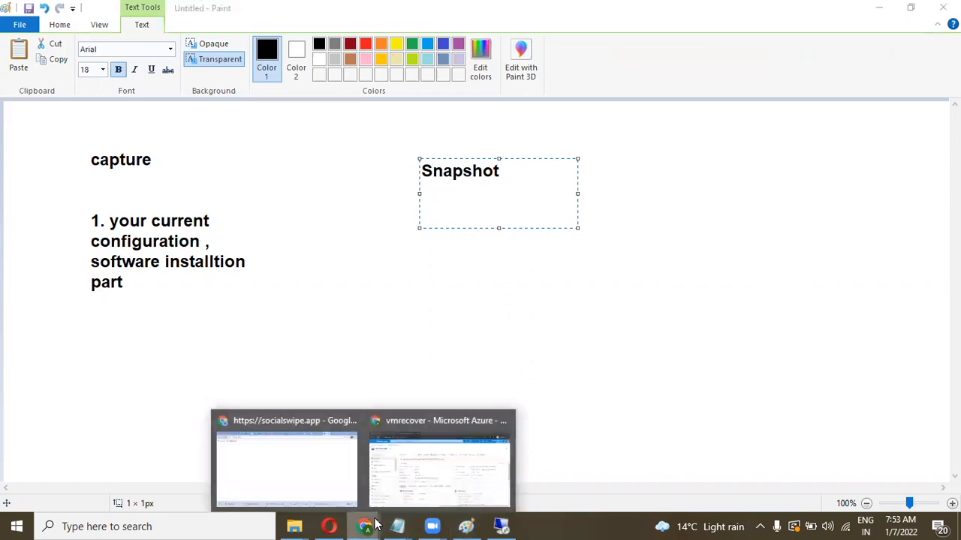
left_click(414, 471)
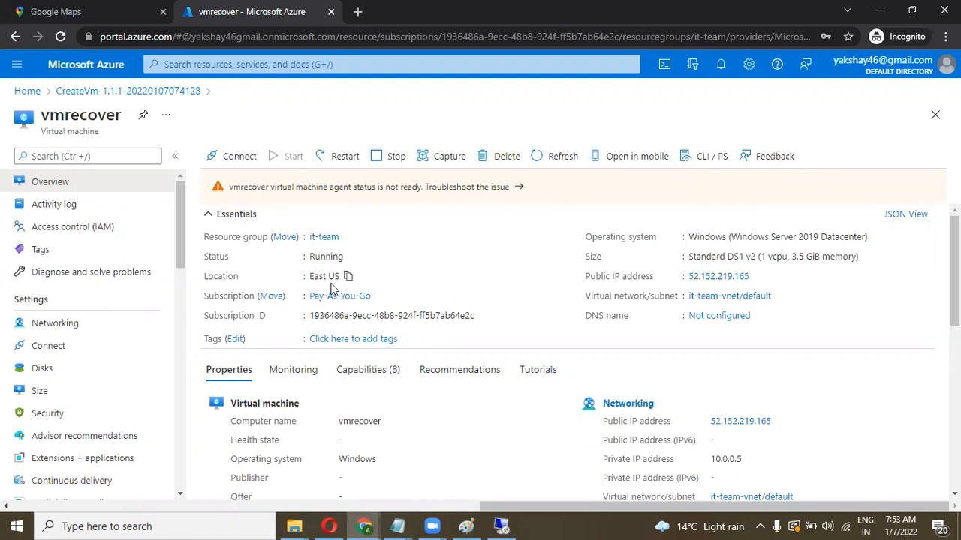
scroll(178, 217, "down", 1)
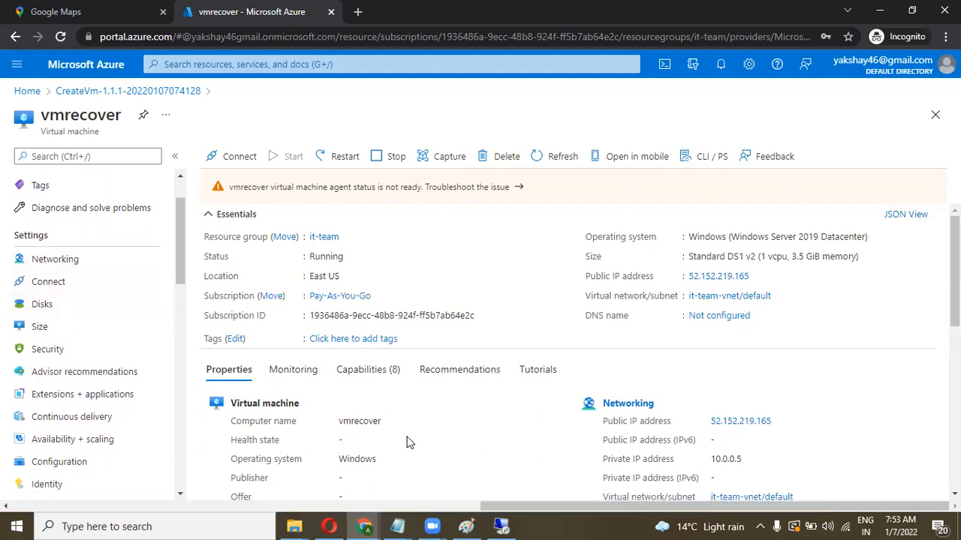
left_click(465, 525)
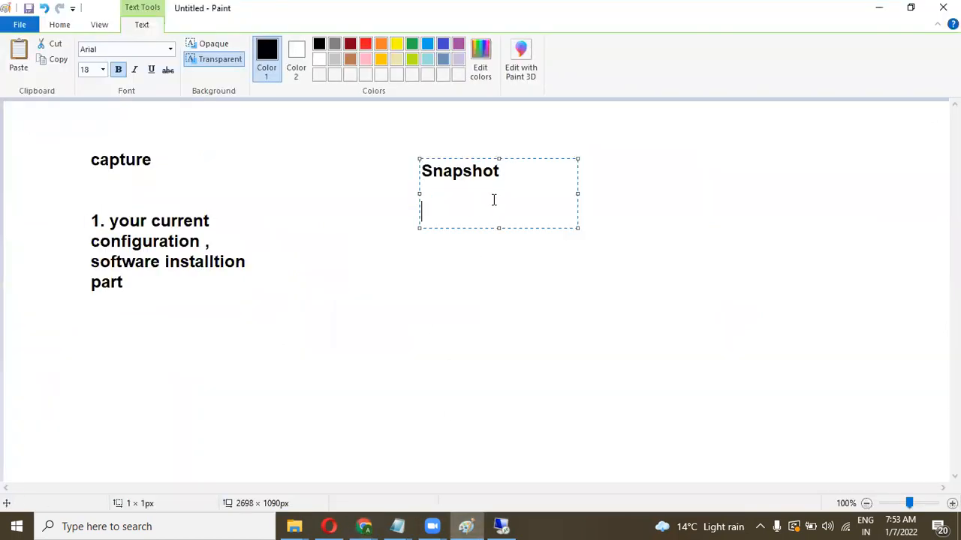
key("Return")
key("Return")
key("Return")
key("Up")
key("Up")
key("Down")
key("Down")
key("Up")
key("Down")
key("BackSpace")
key("Return")
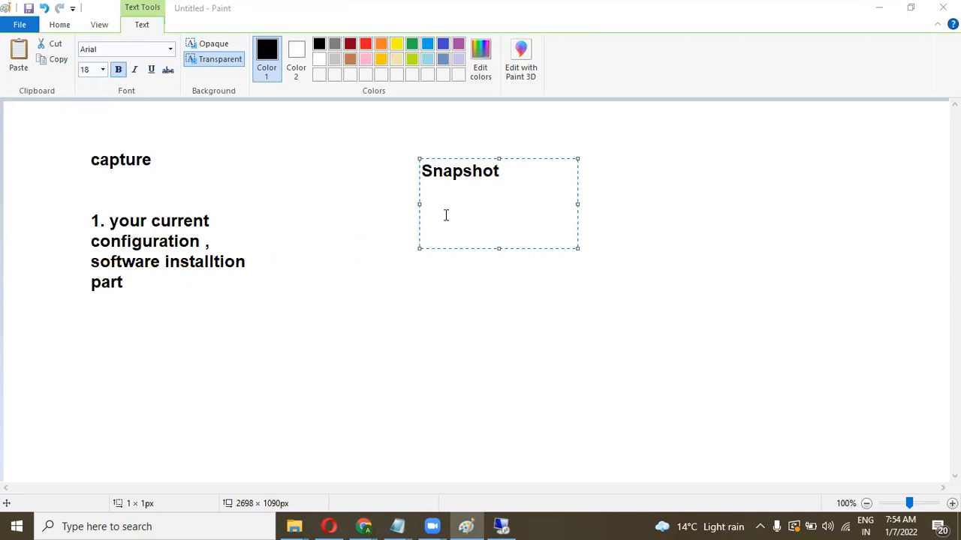
left_click(428, 232)
key("BackSpace")
Switch to the virtual machine's Remote Desktop session and view its localhost page and Server Manager dashboard
left_click(502, 526)
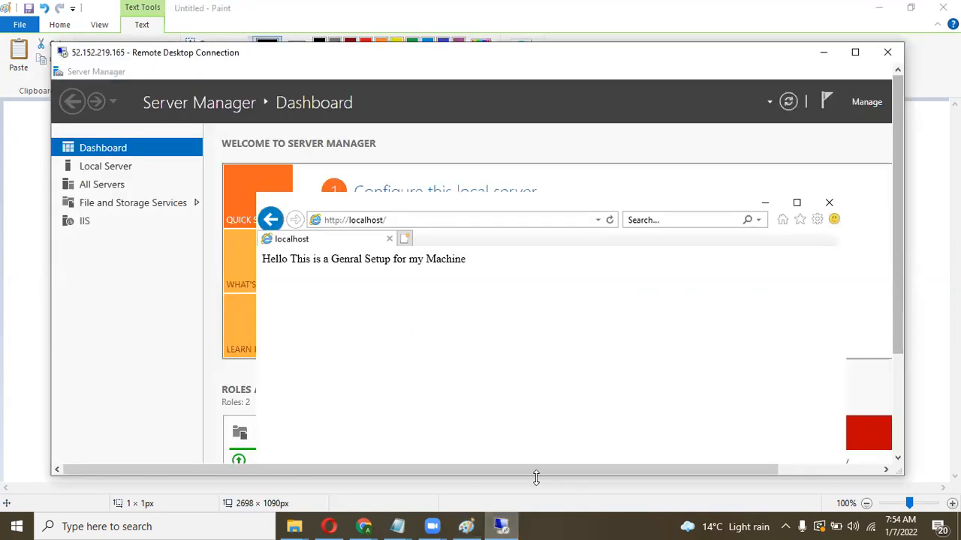
left_click(854, 52)
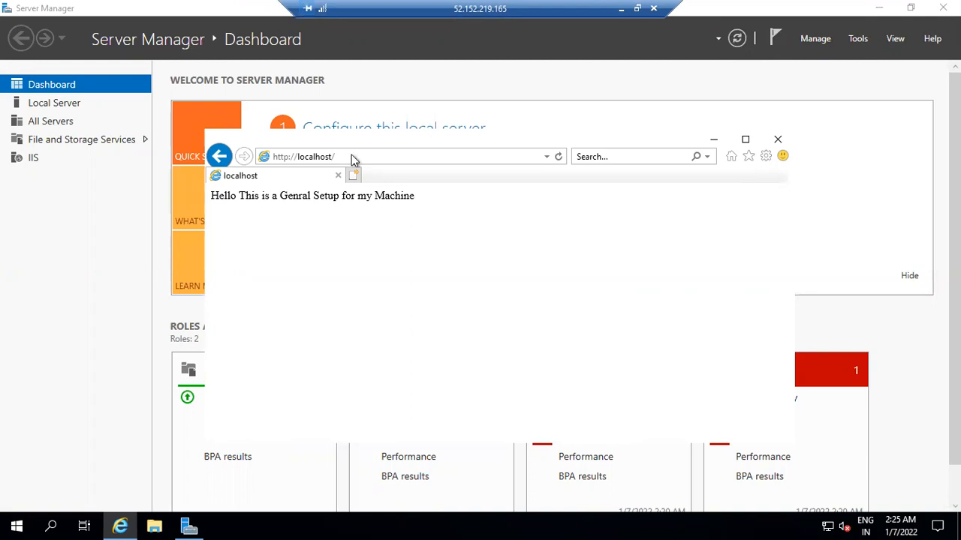
left_click(909, 6)
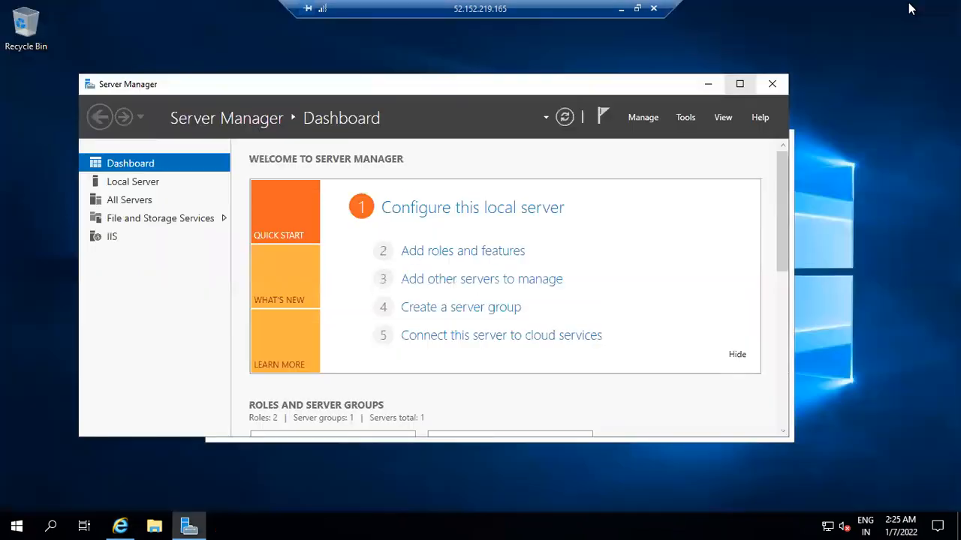
left_click(736, 84)
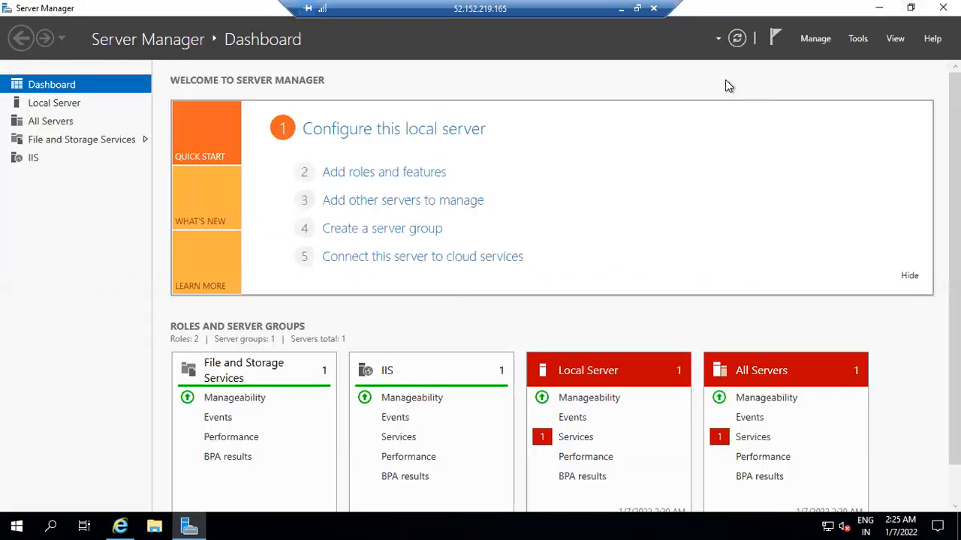
left_click(664, 25)
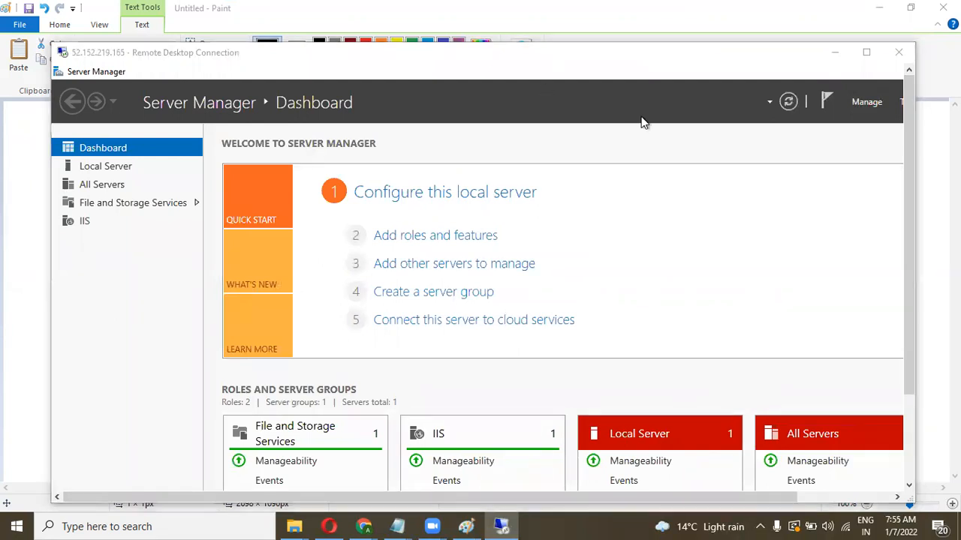
left_click(835, 52)
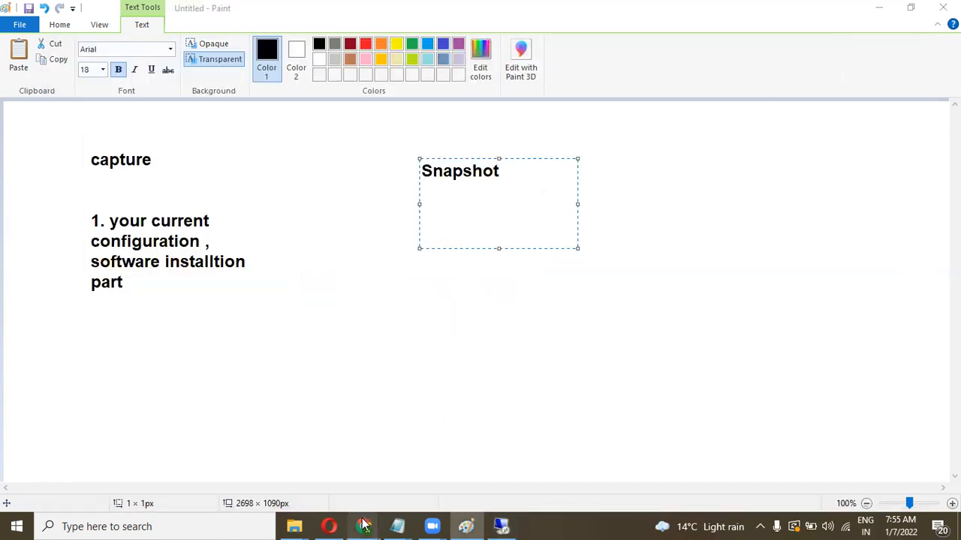
Switch to the Azure portal in Chrome and open the Disks page of the vmrecover virtual machine
mouse_move(367, 525)
left_click(383, 484)
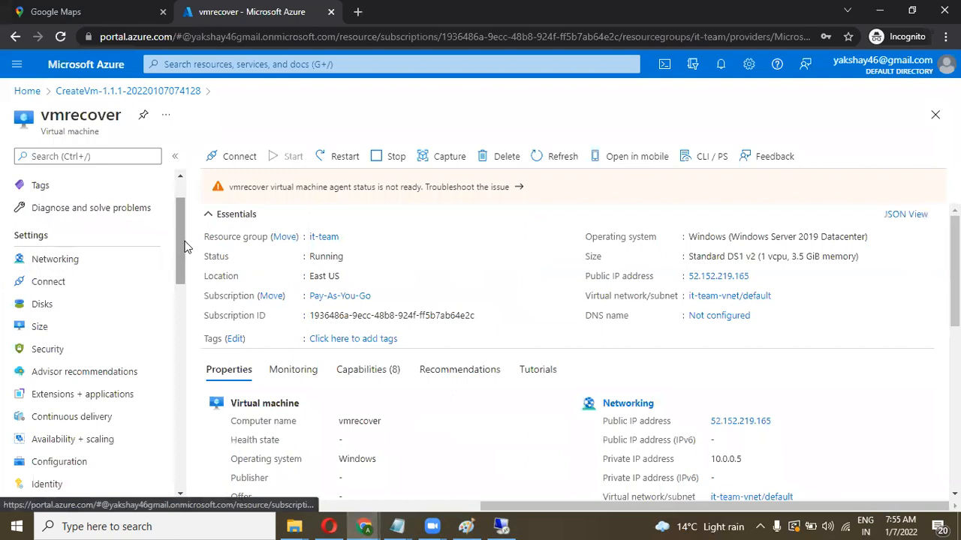
left_click_drag(179, 252, 179, 230)
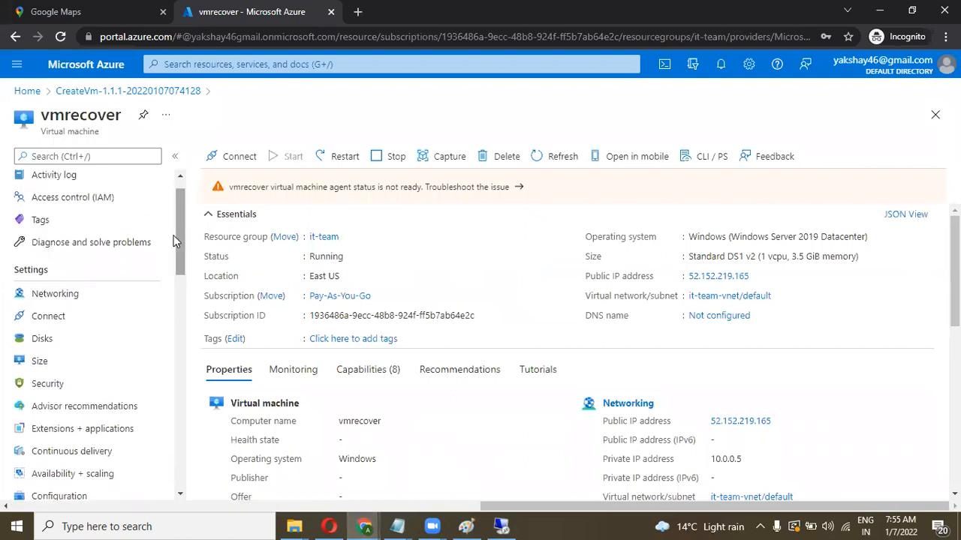
left_click(65, 346)
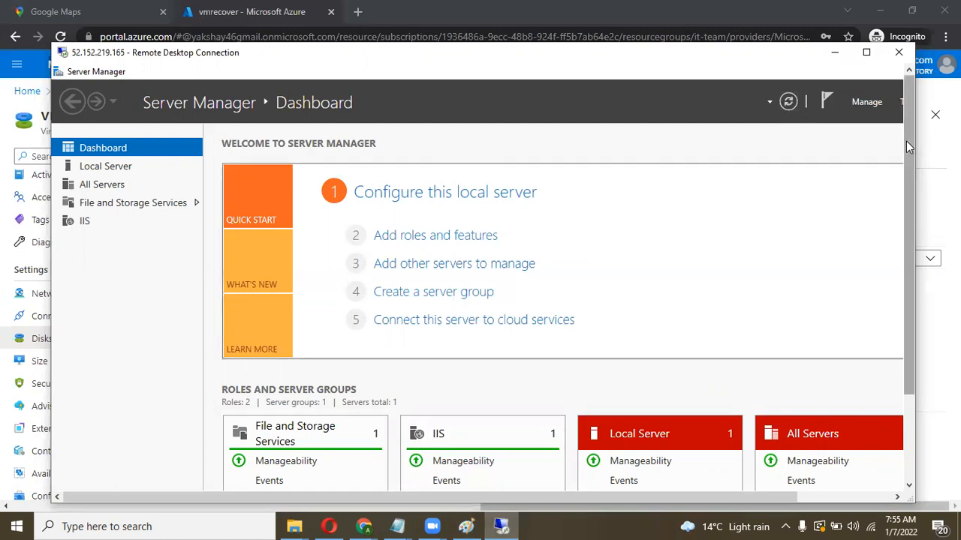
In the full-screen Remote Desktop session, clear Server Manager away and create a folder with the default name on the desktop
left_click(865, 52)
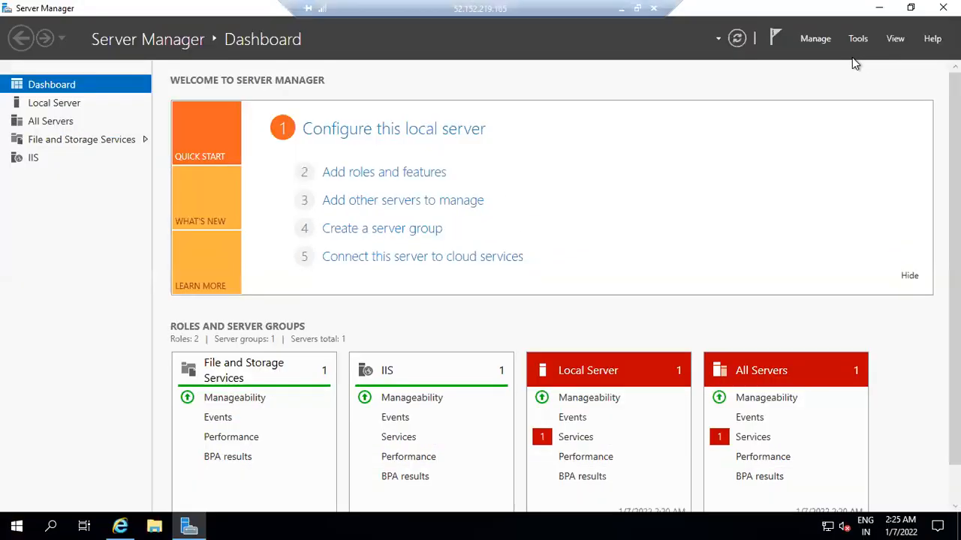
left_click(886, 14)
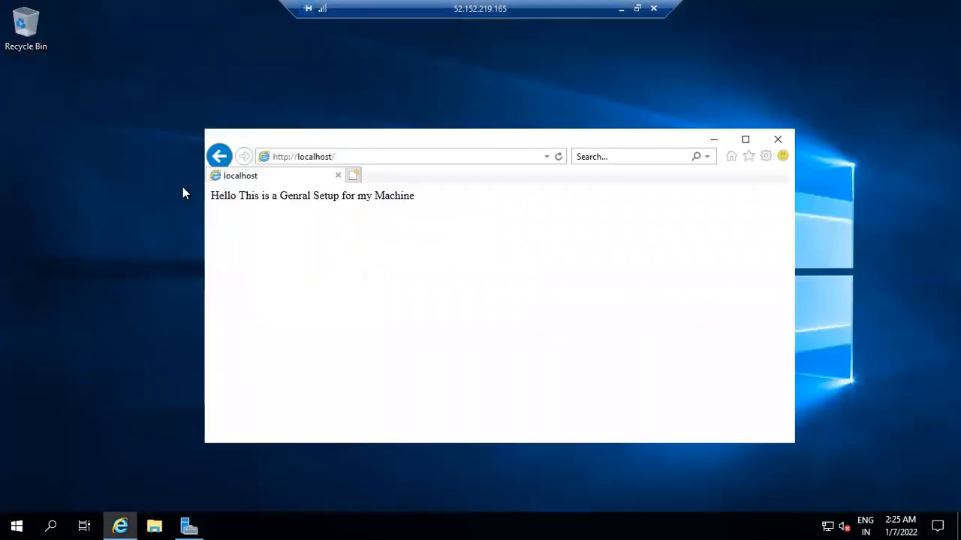
right_click(17, 143)
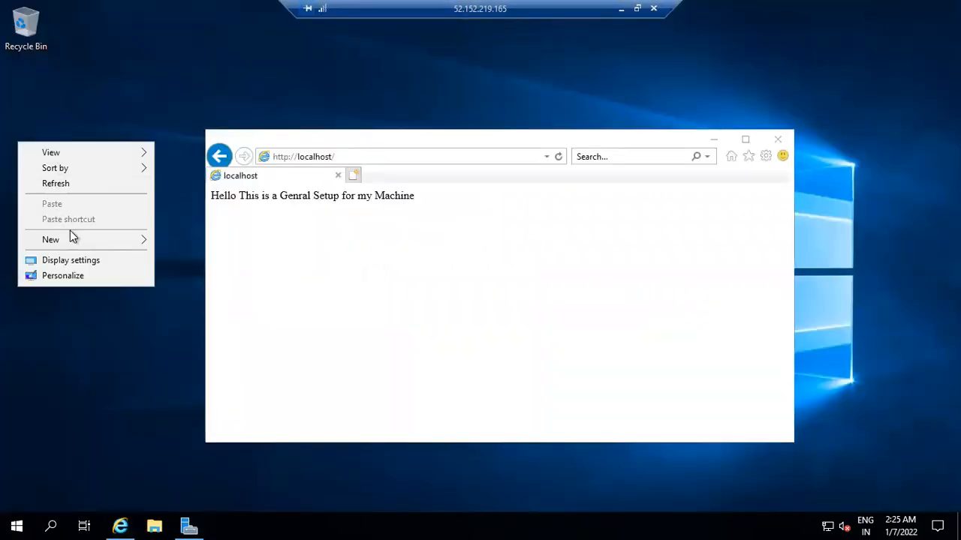
mouse_move(107, 240)
left_click(165, 242)
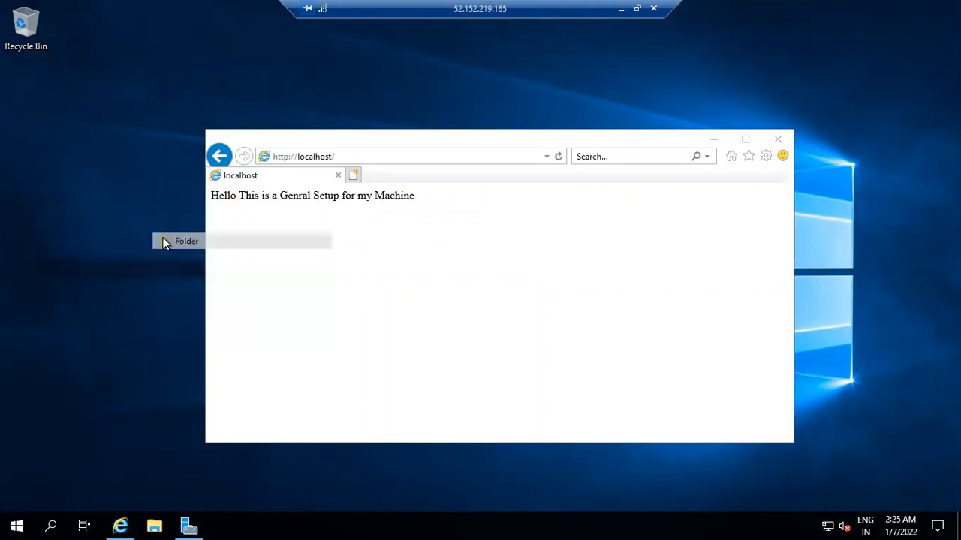
key("Return")
Create a second folder on the remote machine's desktop and name it "Myimportant backup"
right_click(117, 201)
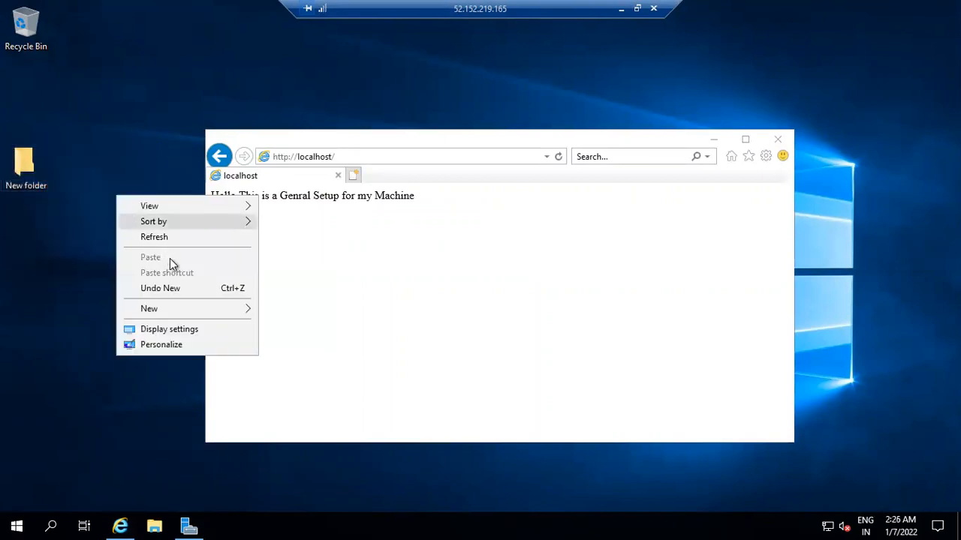
mouse_move(250, 310)
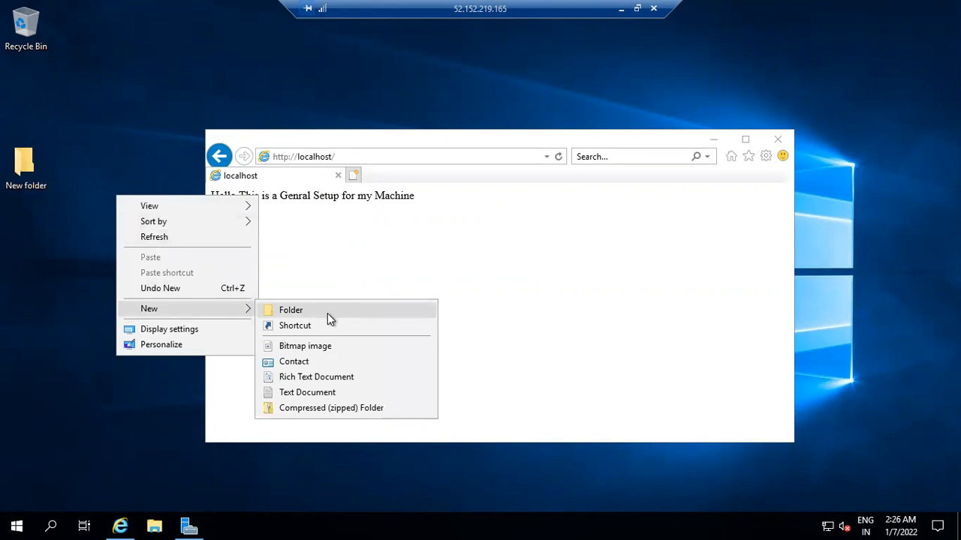
left_click(327, 311)
type("M")
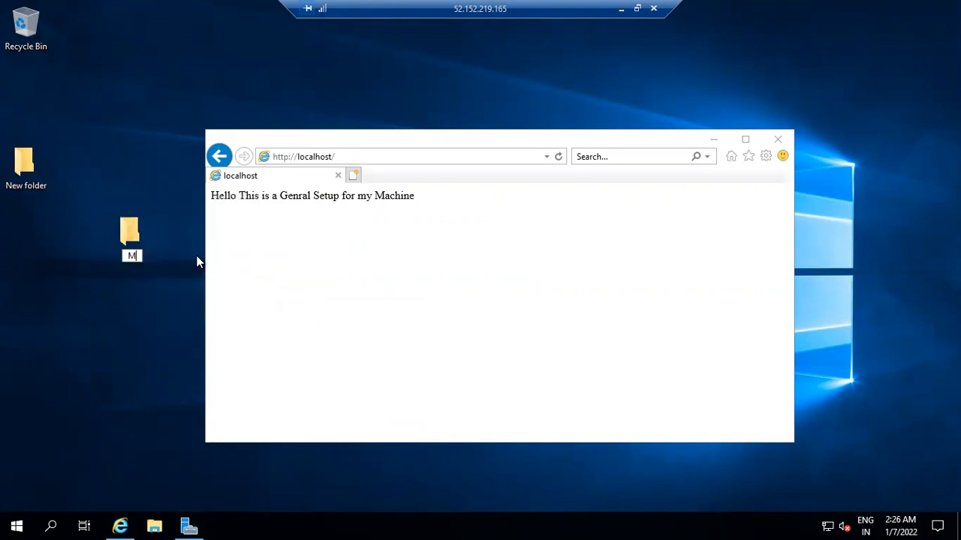
type("yimportant")
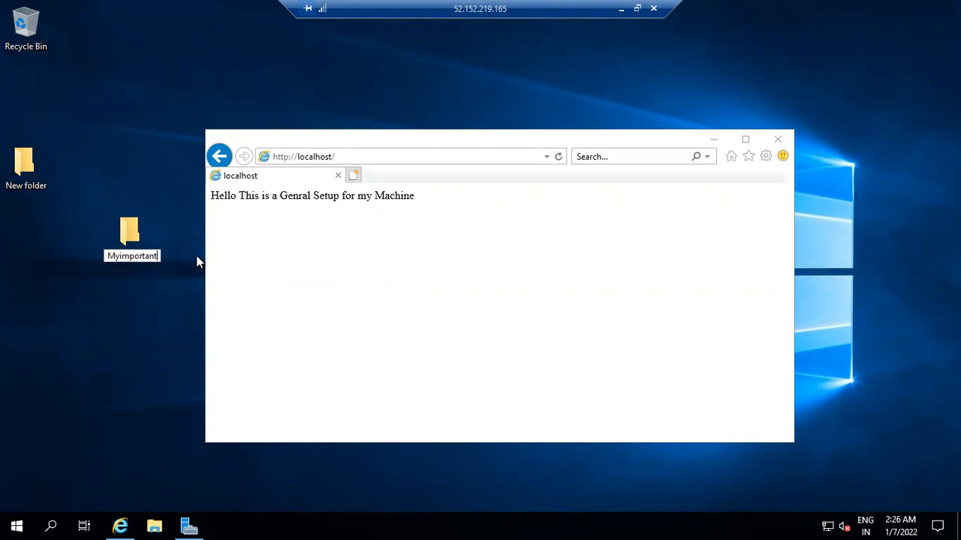
type(" backup")
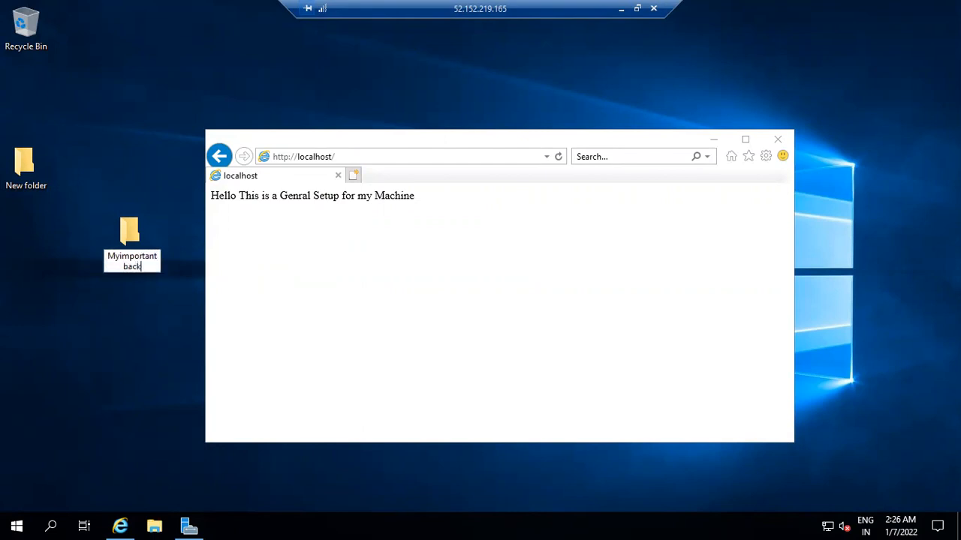
key("Return")
Switch back to the Azure portal and start creating a snapshot from vmrecover's OS disk
left_click(620, 9)
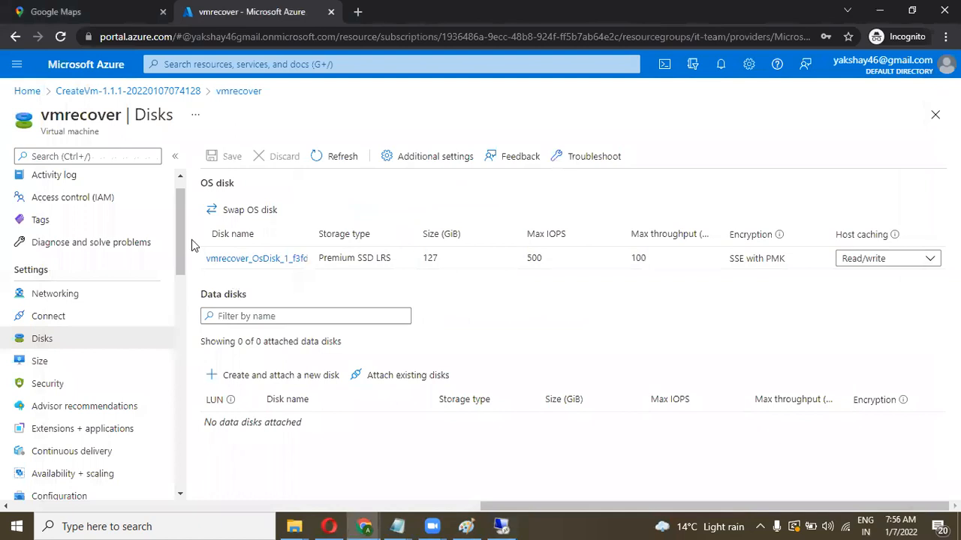
left_click_drag(181, 233, 181, 232)
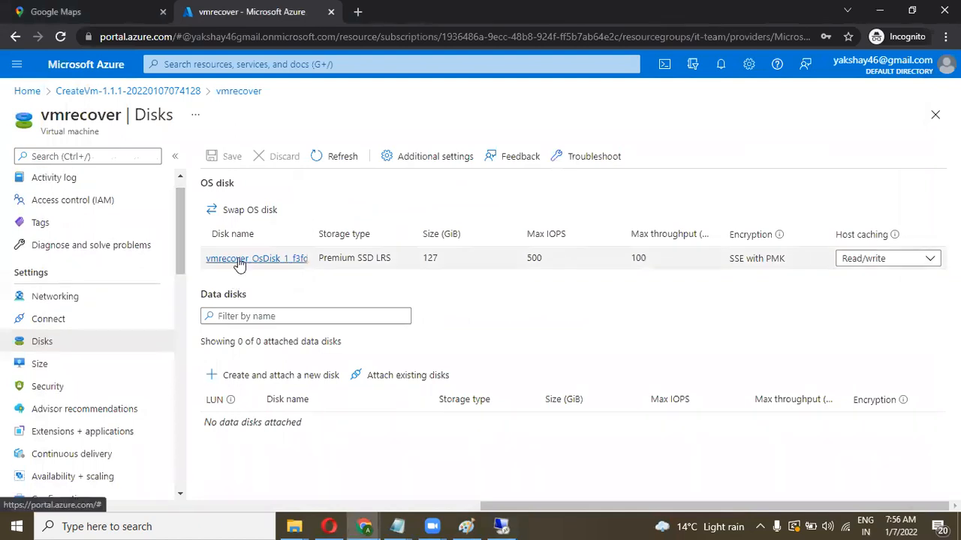
left_click(244, 264)
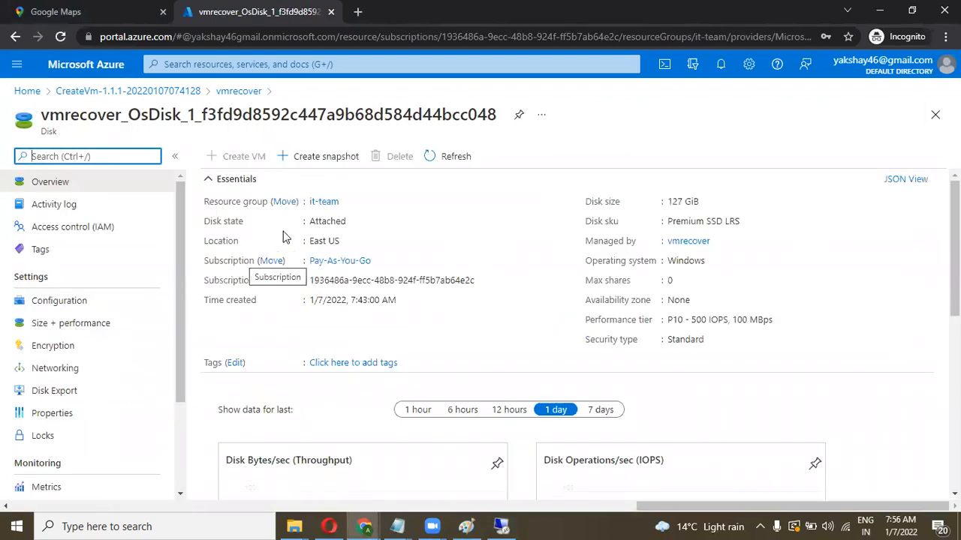
left_click(311, 165)
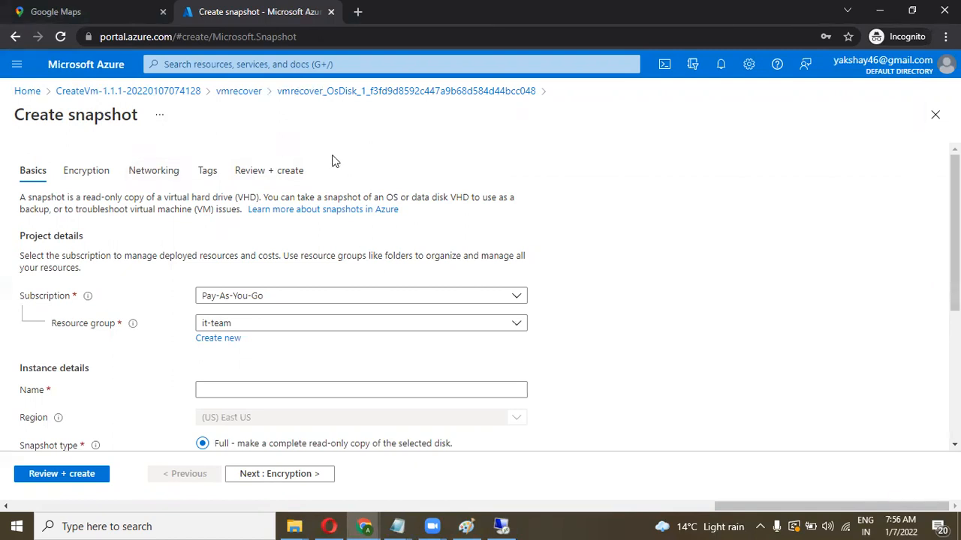
Name the new snapshot vmrecover in the instance details
scroll(398, 211, "down", 1)
scroll(398, 212, "down", 1)
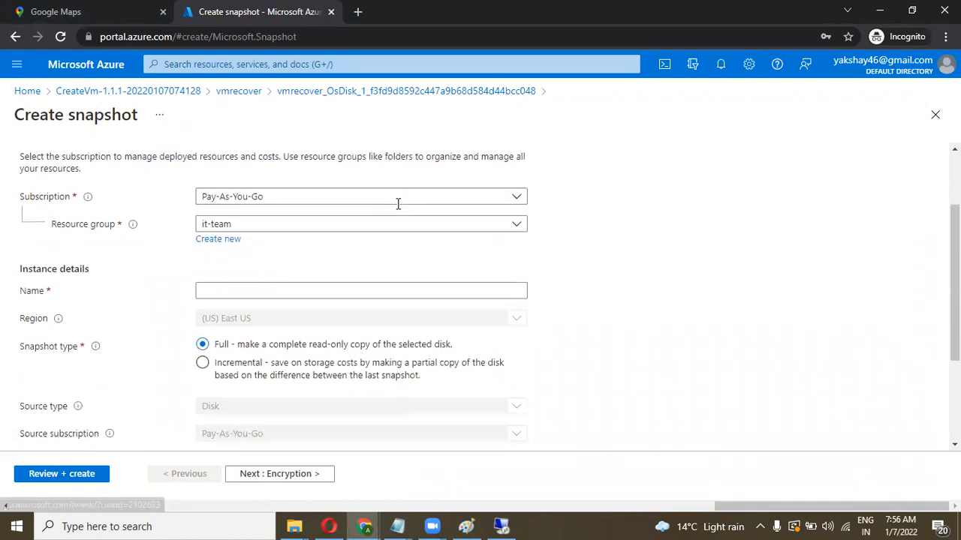
left_click(277, 268)
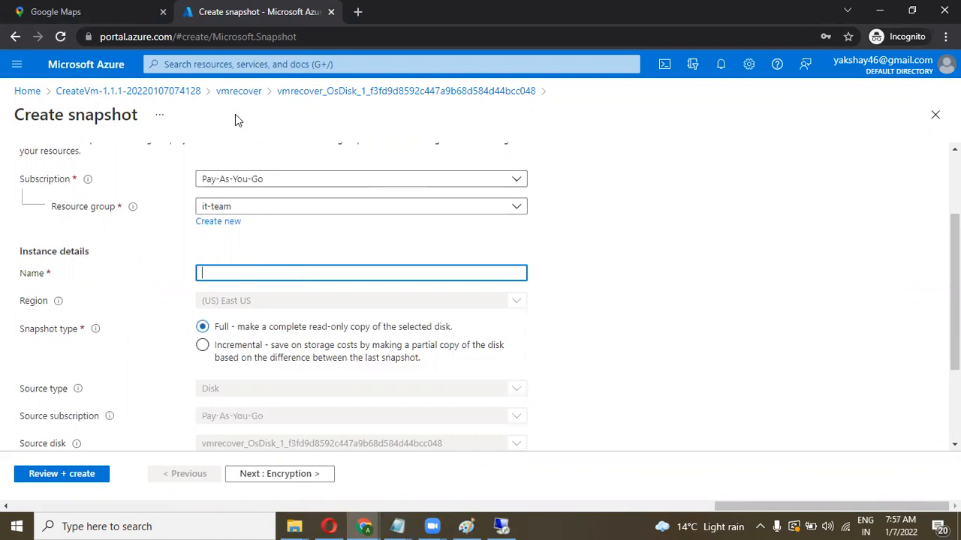
type("vmrecover")
scroll(272, 267, "down", 1)
scroll(272, 268, "up", 1)
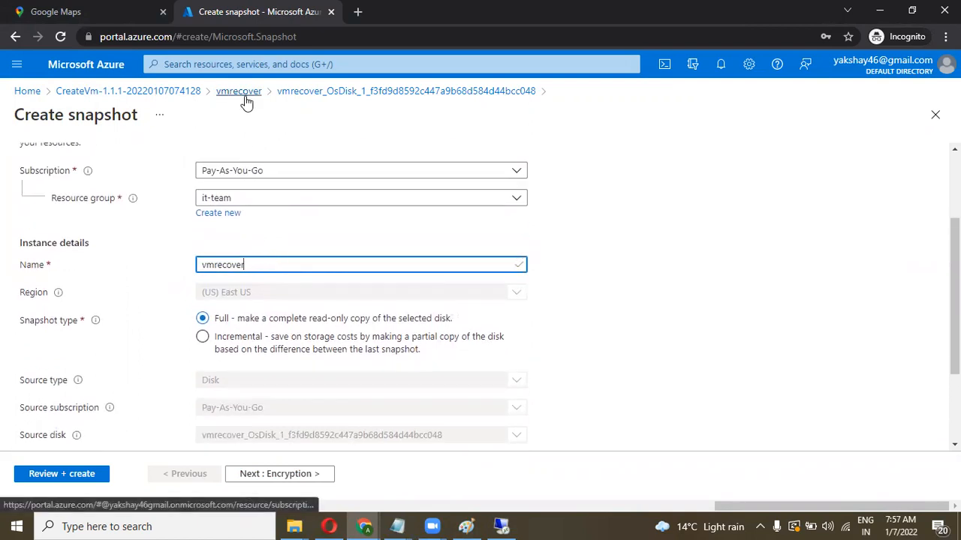
Set the snapshot's storage type to Premium SSD, with Full as the snapshot type
scroll(255, 193, "down", 2)
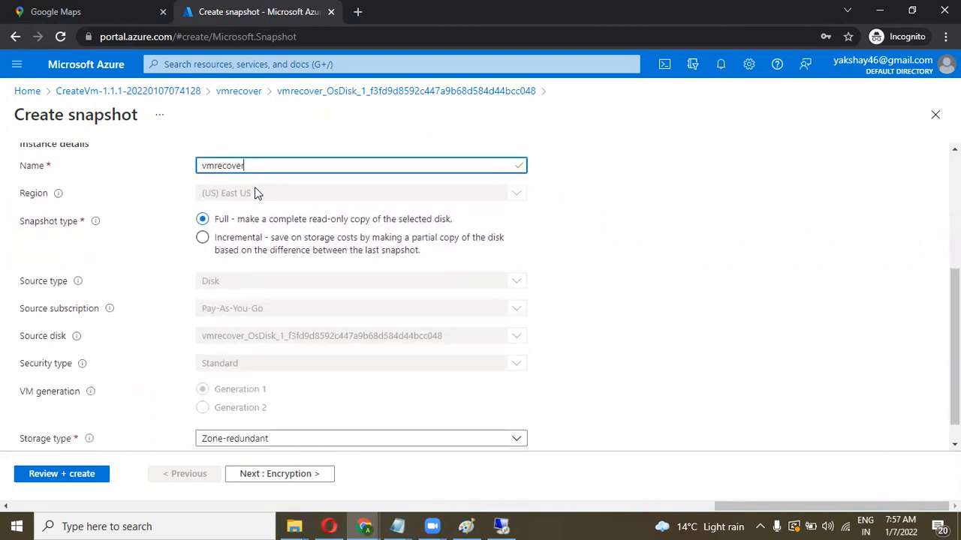
left_click(207, 235)
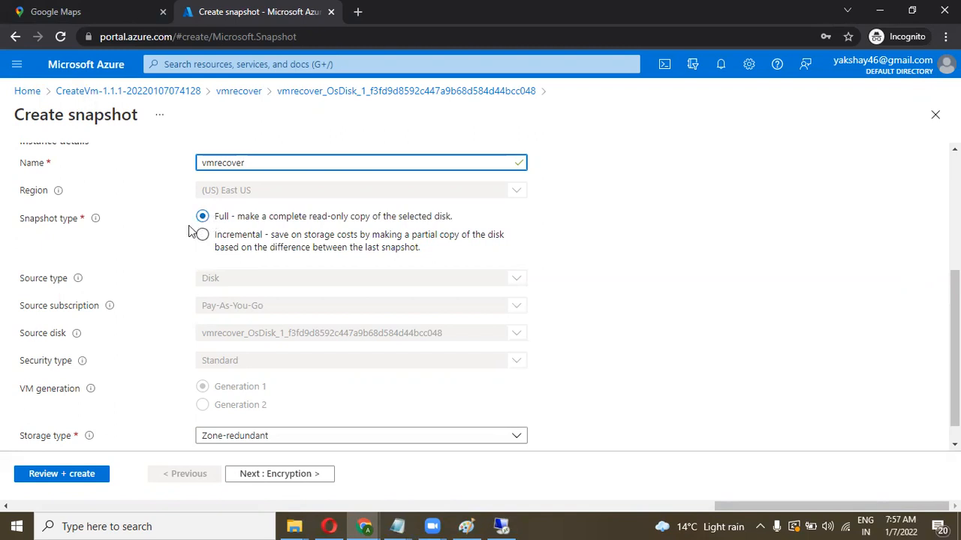
scroll(192, 232, "down", 1)
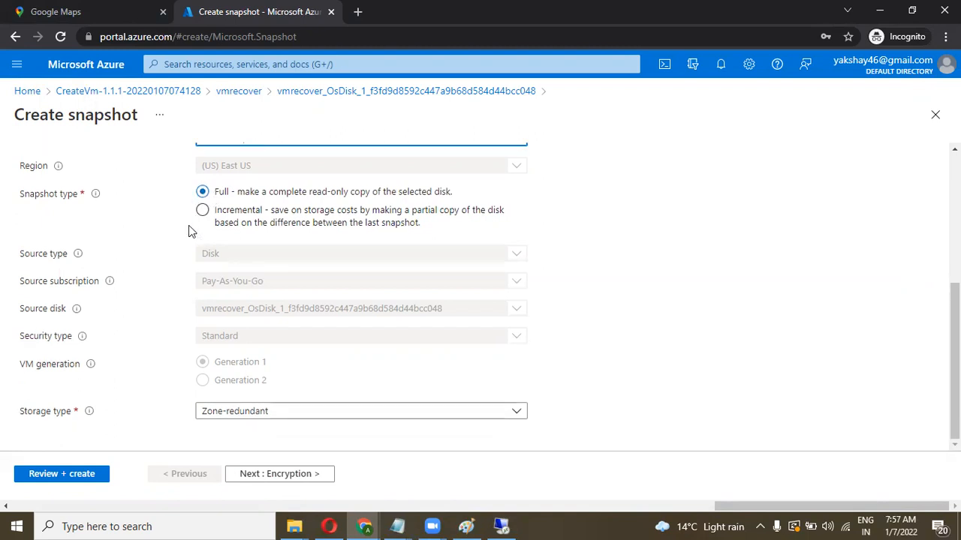
left_click(212, 413)
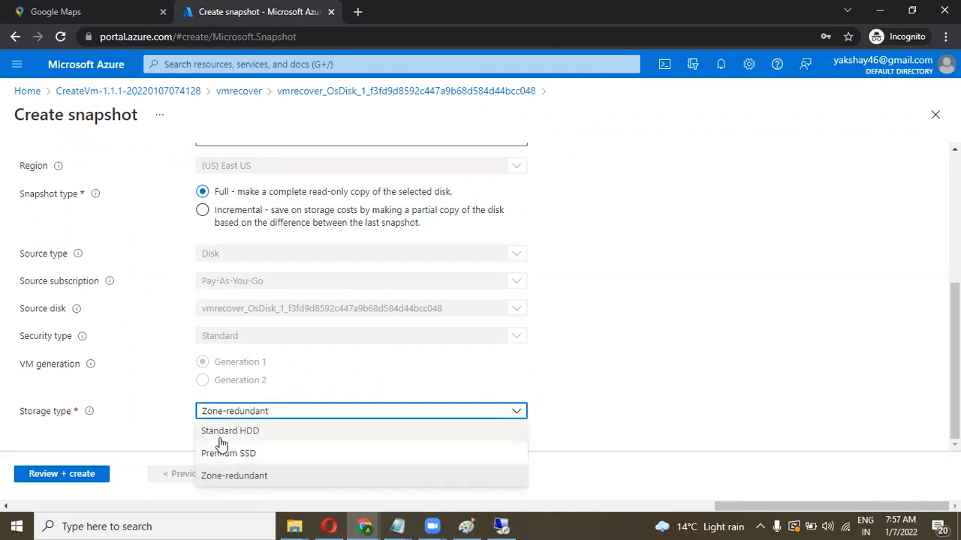
left_click(216, 455)
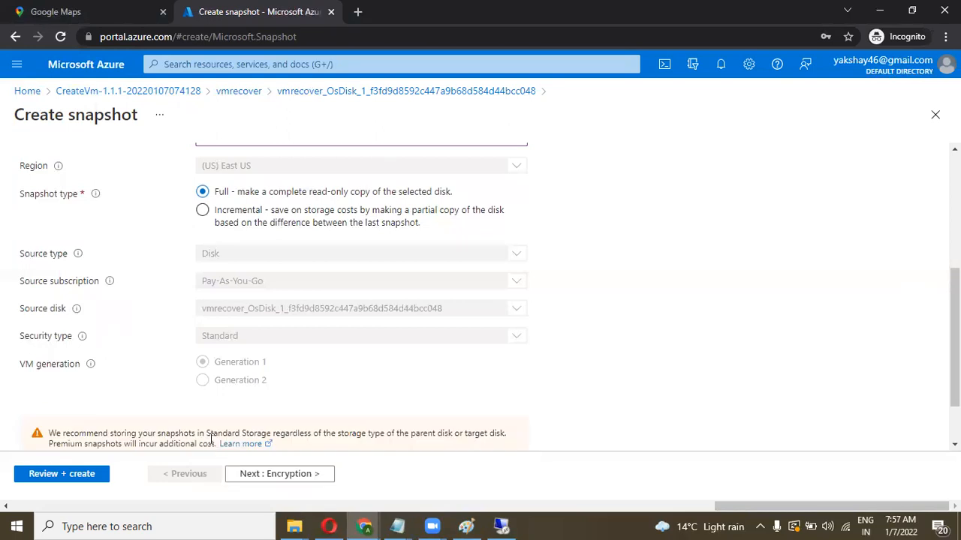
Review the snapshot's settings and the available storage types, keeping Premium SSD selected
scroll(242, 391, "down", 1)
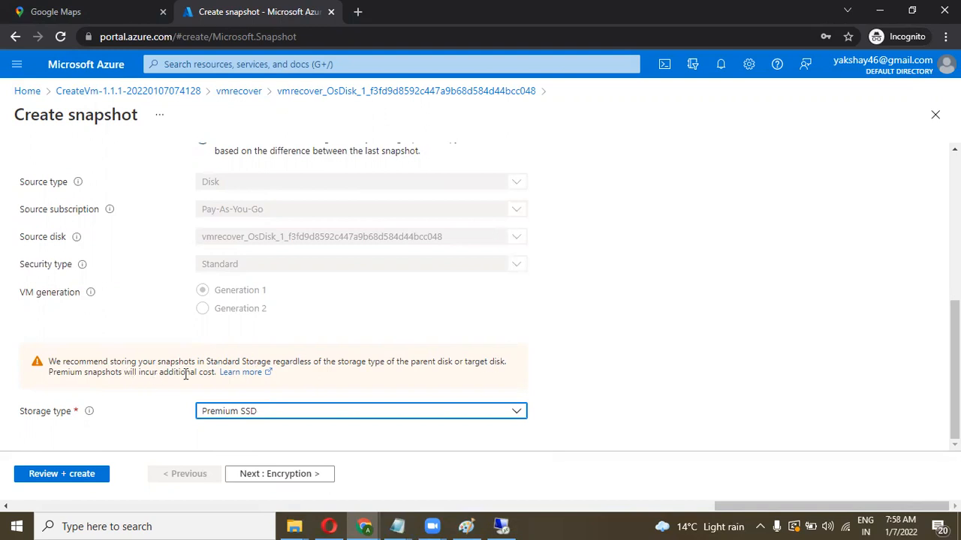
scroll(562, 313, "up", 1)
scroll(561, 313, "down", 1)
left_click(453, 415)
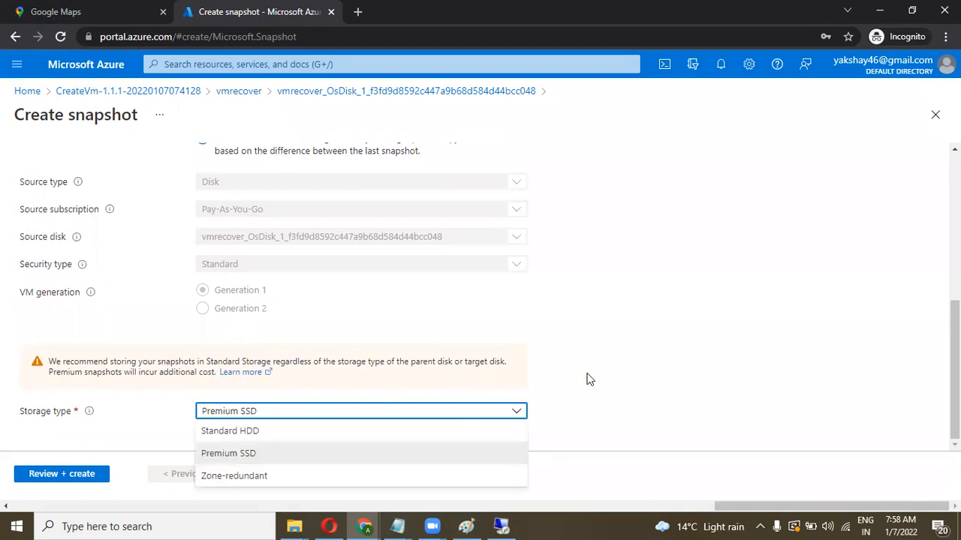
left_click(255, 456)
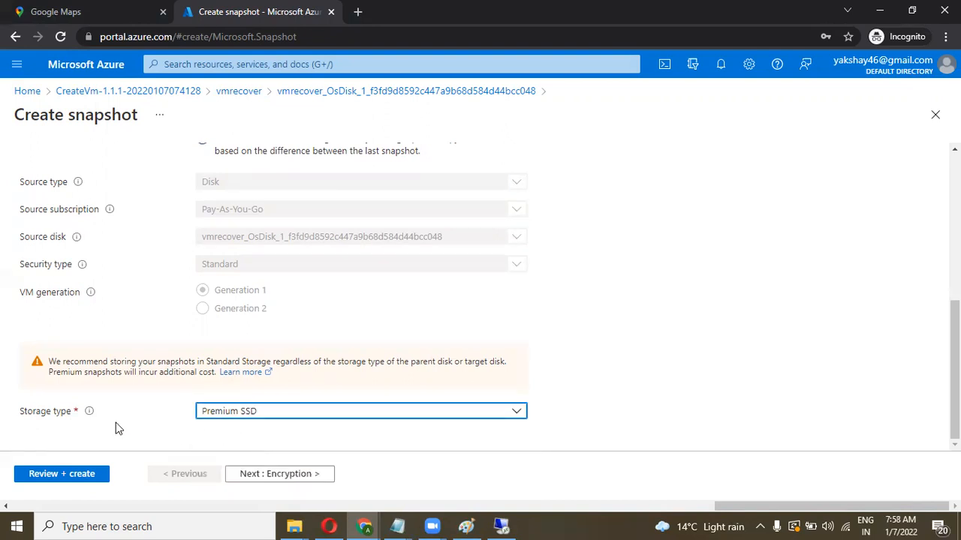
Validate and create the vmrecover snapshot, and open the deployed snapshot resource
left_click(61, 475)
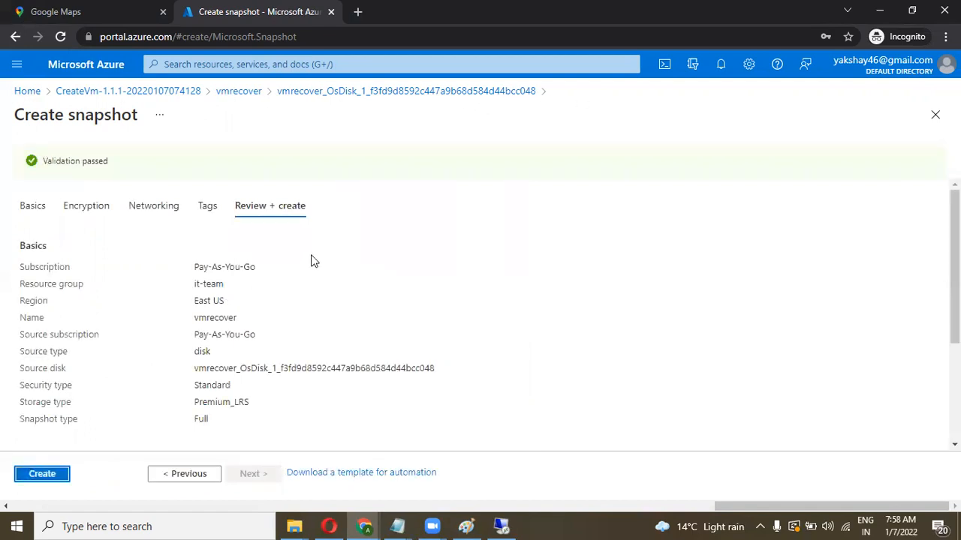
left_click(42, 474)
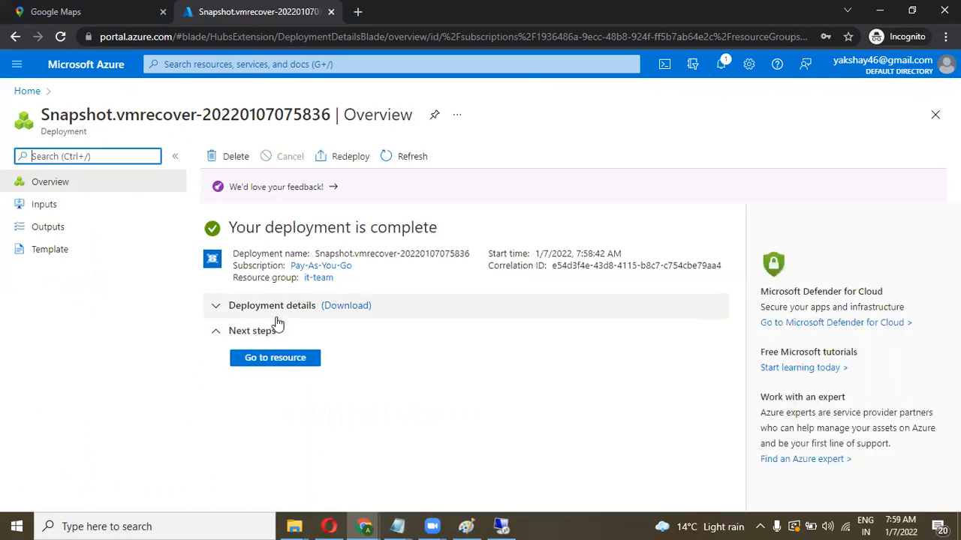
left_click(259, 358)
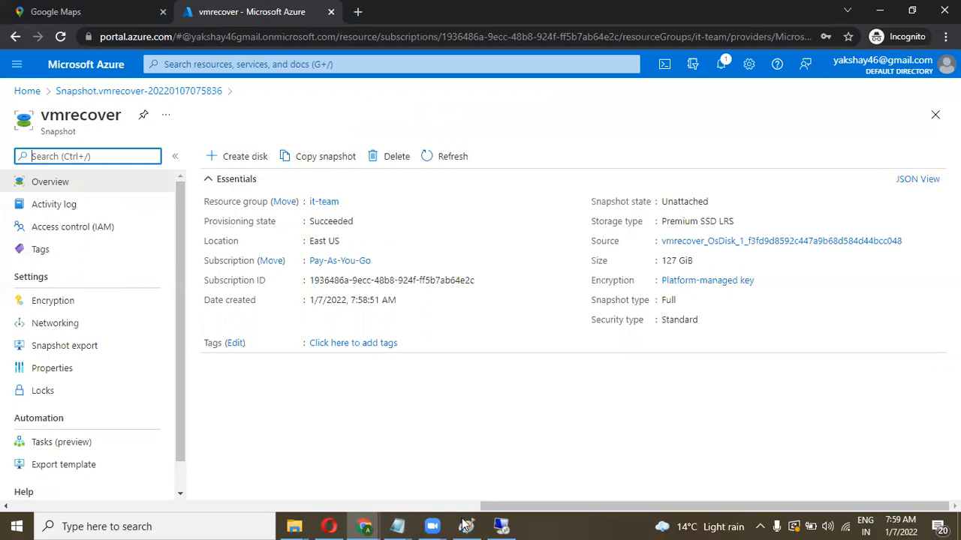
Switch to Paint, draw a diagonal line about 46 × 61 px downward from "Snapshot", and label its end "disk"
key("alt+Tab")
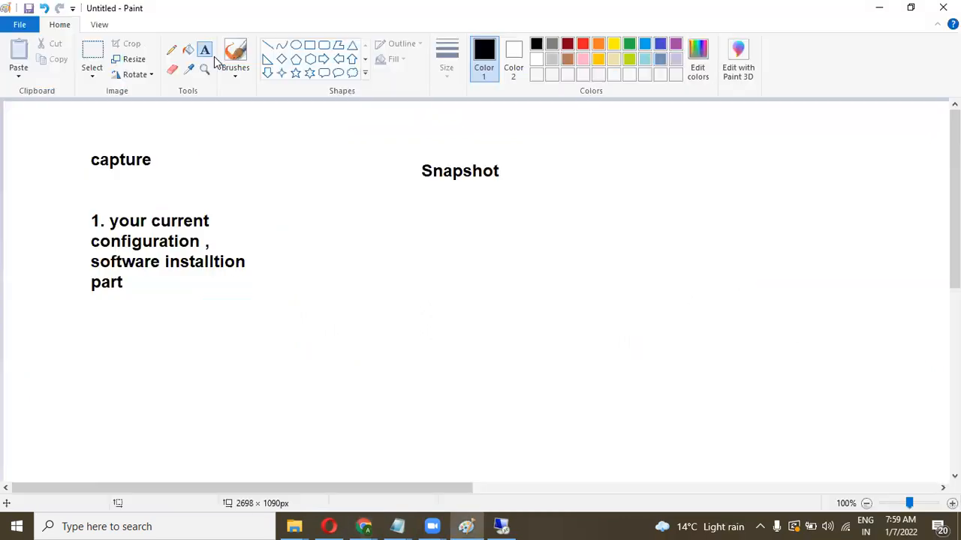
left_click(267, 45)
left_click_drag(453, 186, 486, 228)
left_click(205, 51)
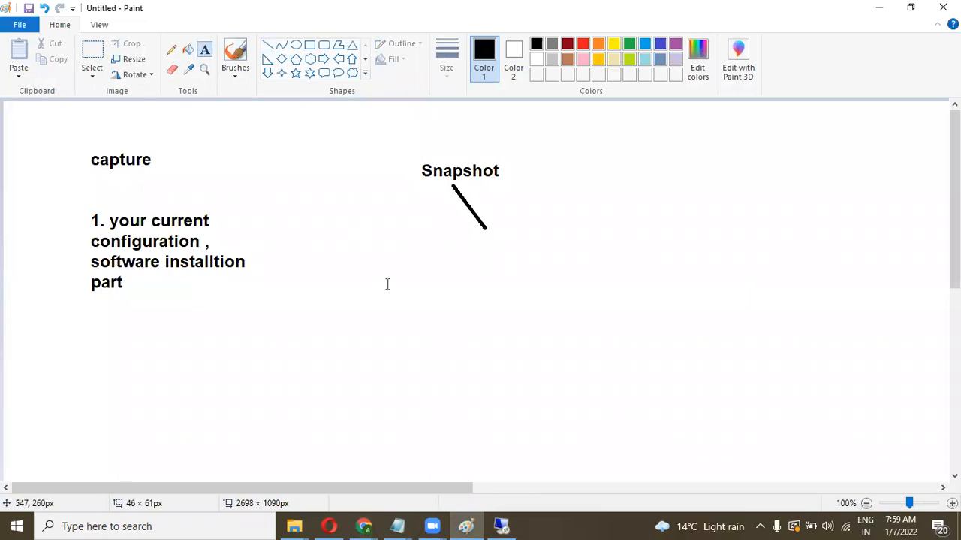
left_click(463, 244)
type("disk")
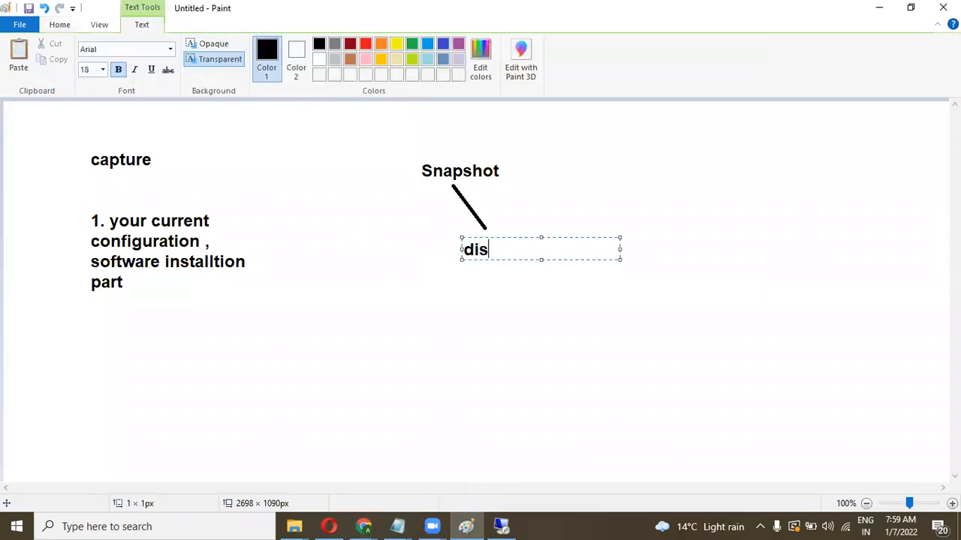
left_click(530, 290)
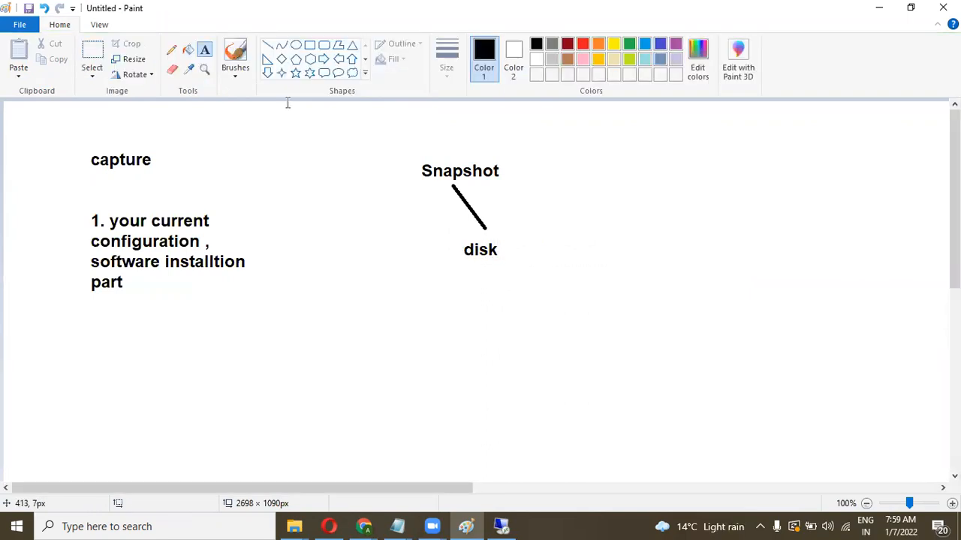
Draw a nearly horizontal line about 137 px long rightward from "Snapshot" and label its end "disk"
left_click(268, 46)
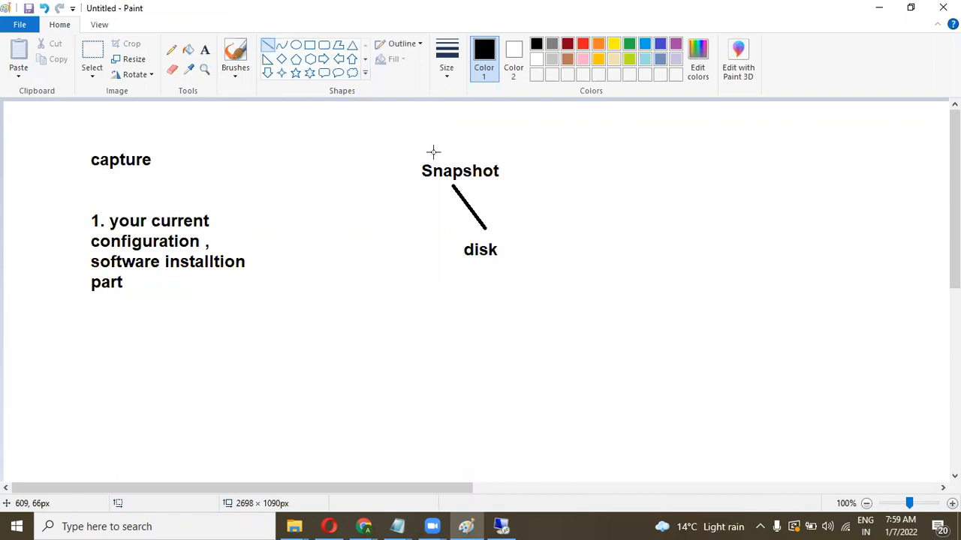
left_click_drag(510, 171, 607, 166)
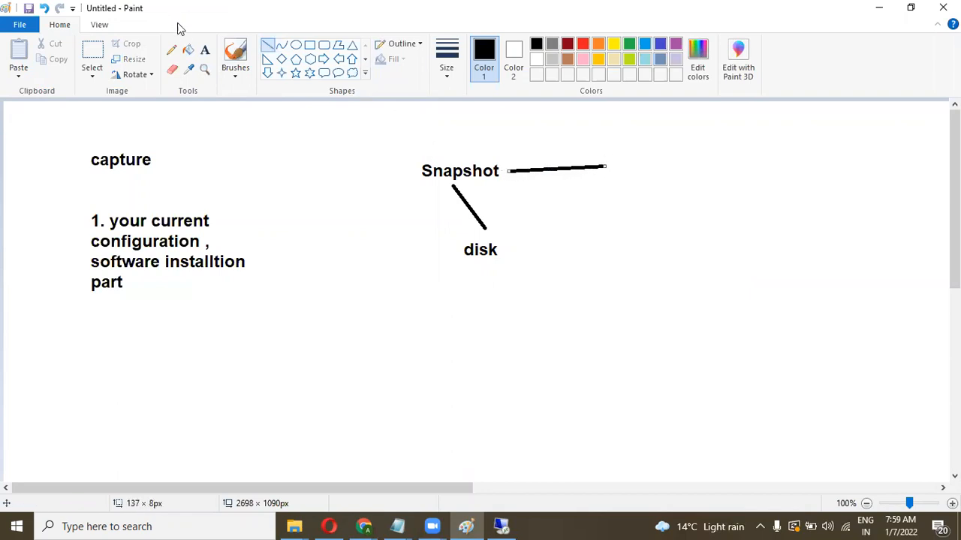
left_click(204, 49)
left_click(622, 163)
type("disk")
left_click(604, 238)
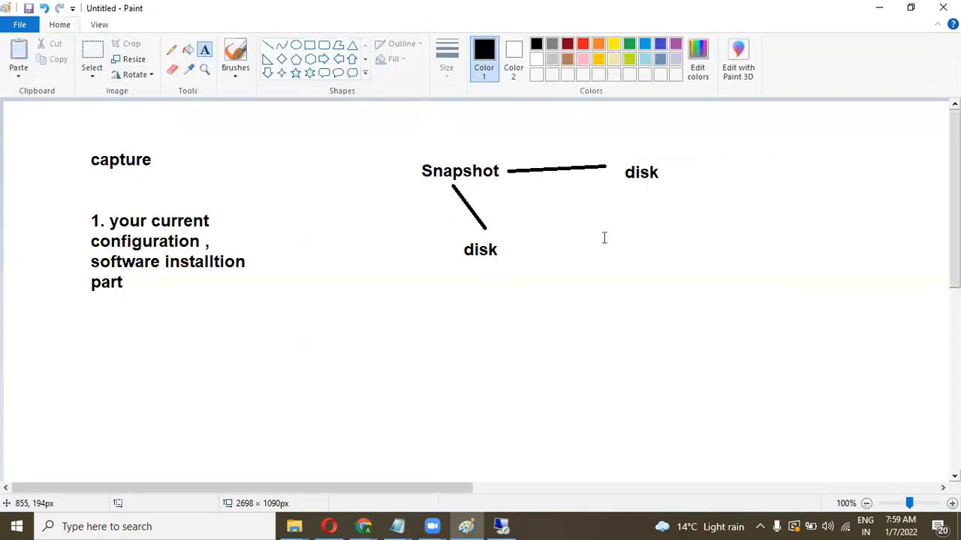
Draw a line about 127 px long rightward from the upper "disk" label and label its end "vm"
left_click(268, 46)
left_click_drag(673, 167, 764, 176)
left_click(204, 50)
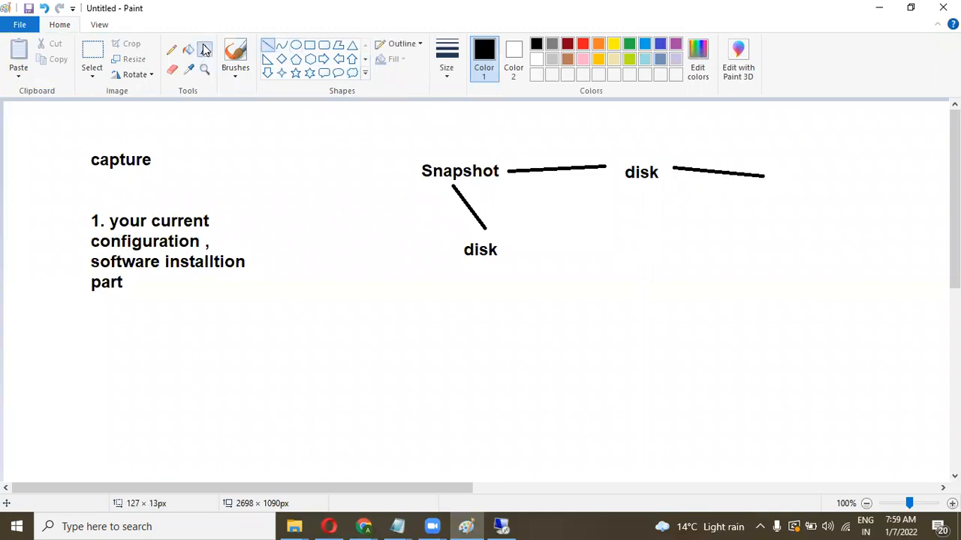
left_click(768, 163)
type("vm")
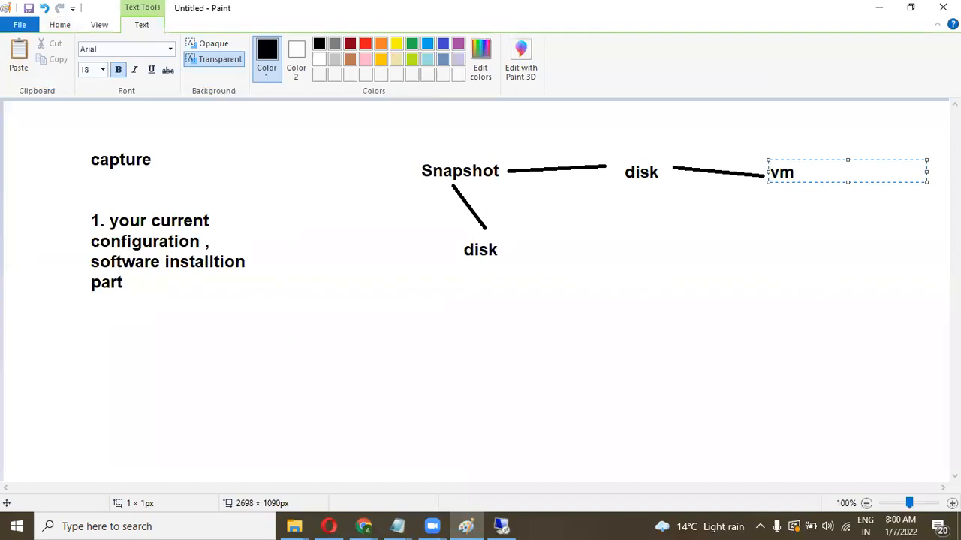
left_click(690, 249)
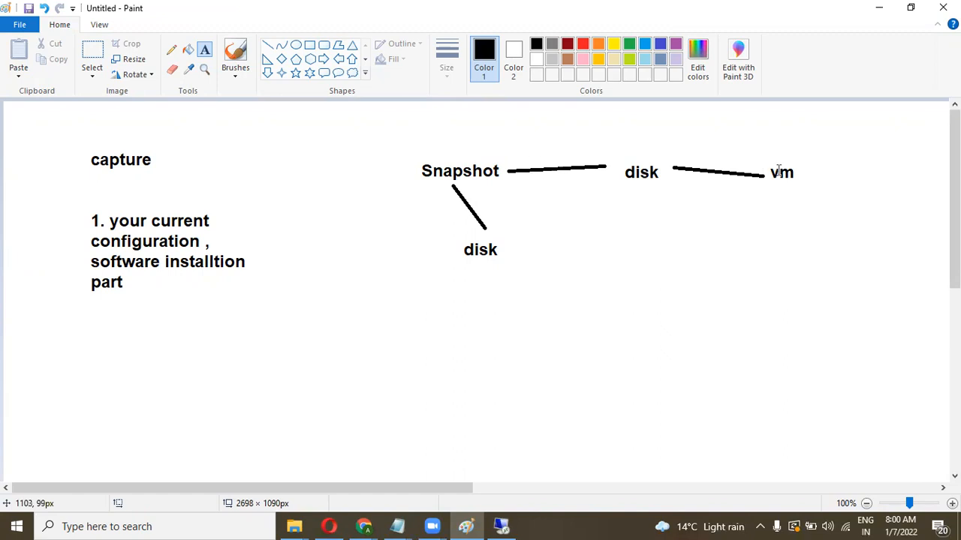
Switch to the remote desktop session, take it out of full screen, and minimize it to return to the Azure portal
key("alt+Tab")
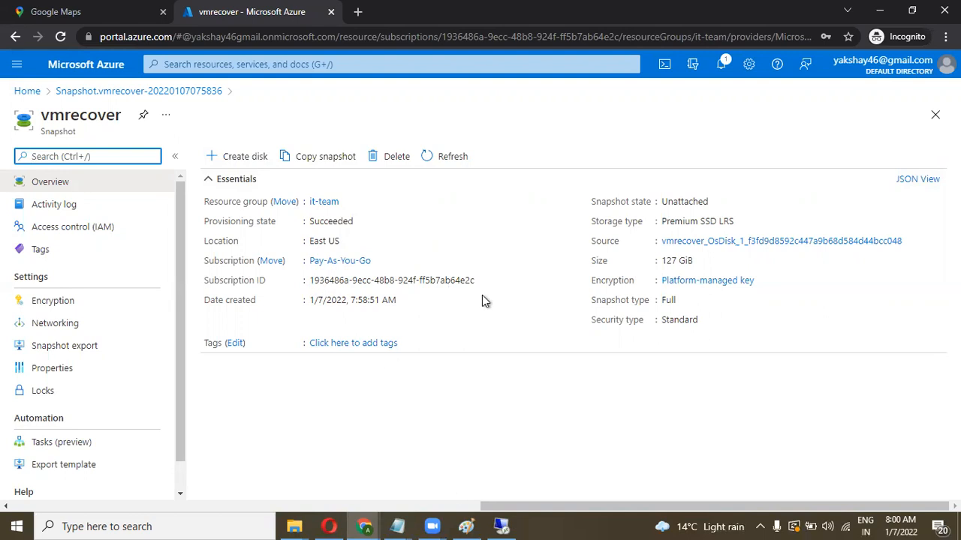
key("alt+Tab")
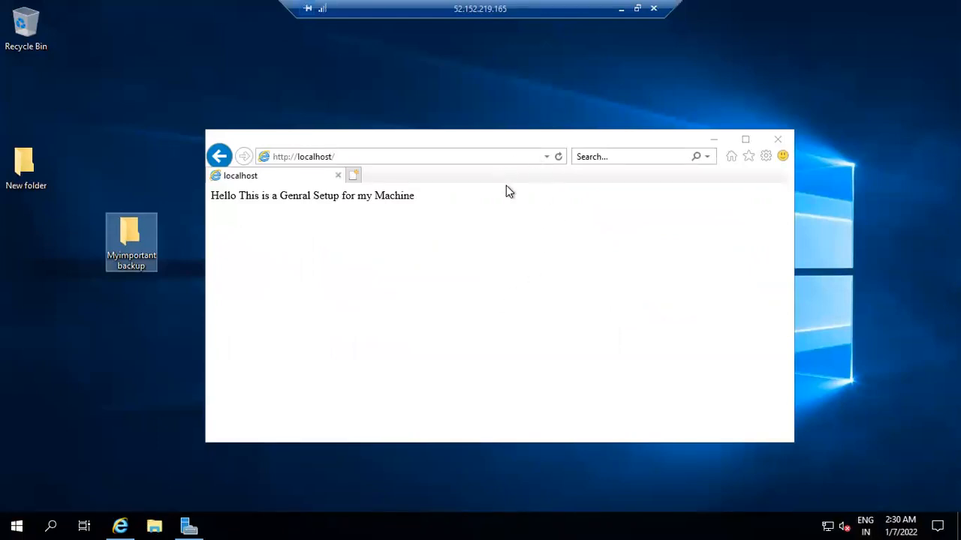
left_click(638, 8)
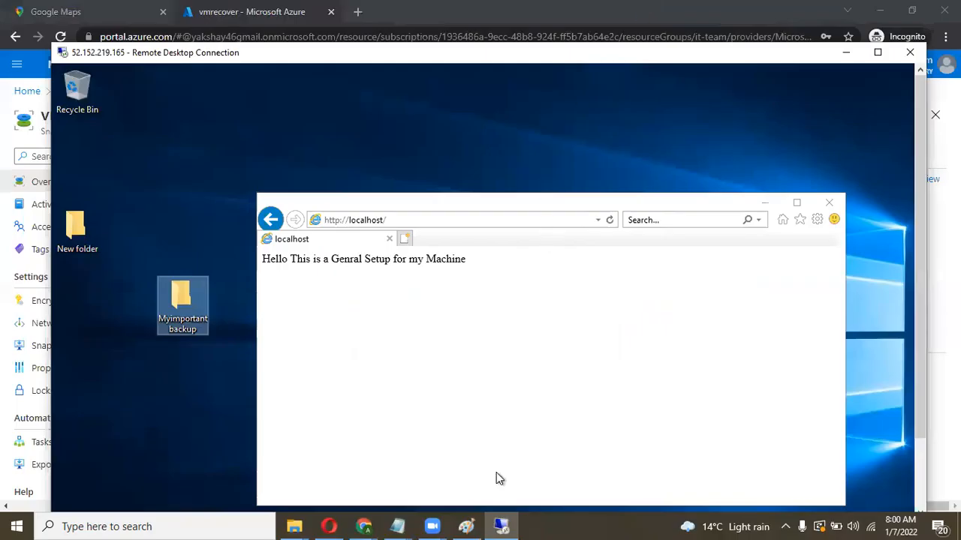
left_click(501, 524)
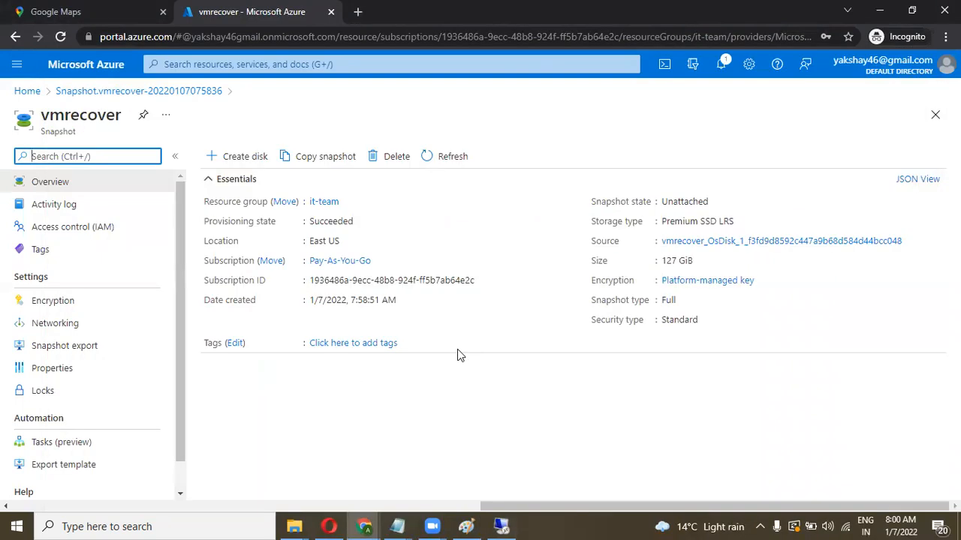
Start creating a managed disk from the vmrecover snapshot and name it myvmdiskrecover
left_click(244, 161)
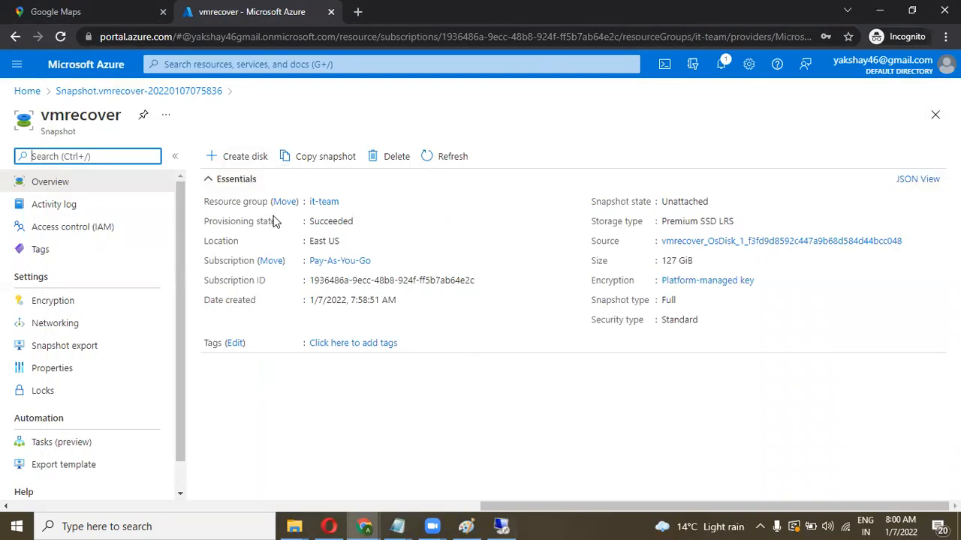
left_click(248, 161)
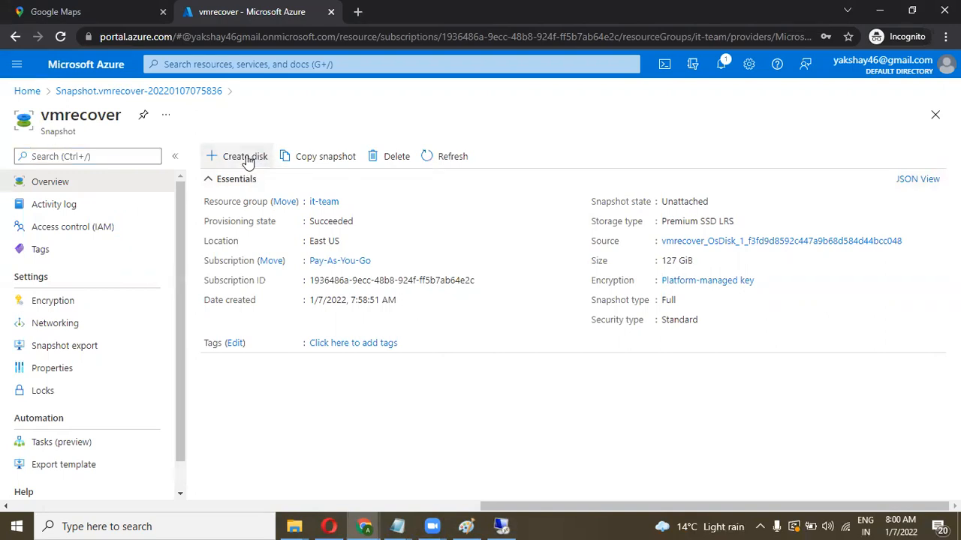
left_click(247, 156)
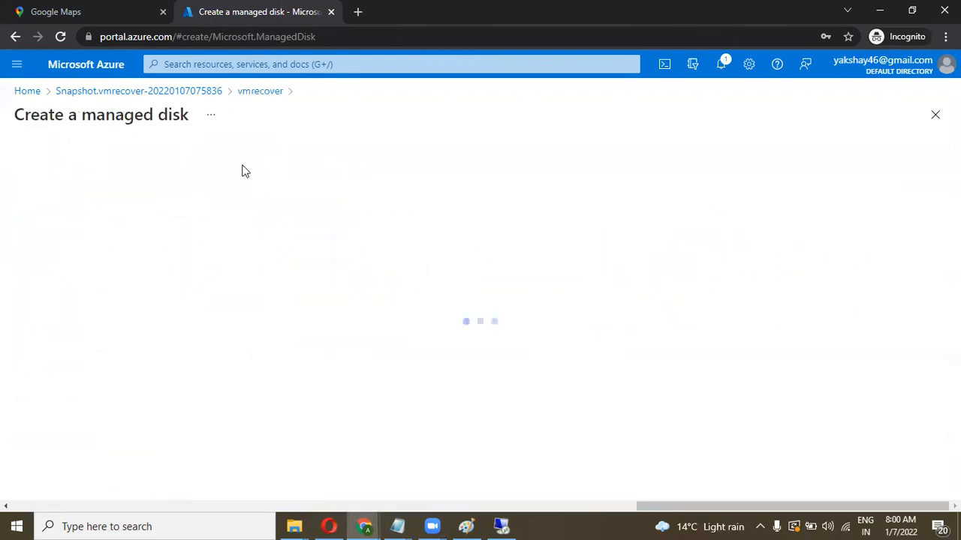
scroll(259, 171, "down", 1)
left_click(224, 289)
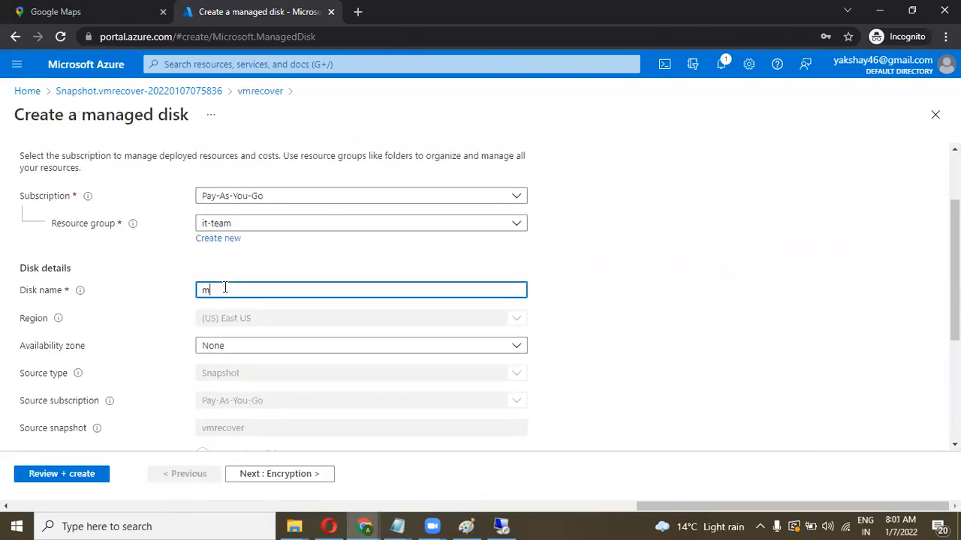
type("myvmre")
key("BackSpace")
key("BackSpace")
type("diskrecover")
Examine the new disk's details, including its source snapshot, OS type, security type, VM generation and size
scroll(287, 294, "down", 3)
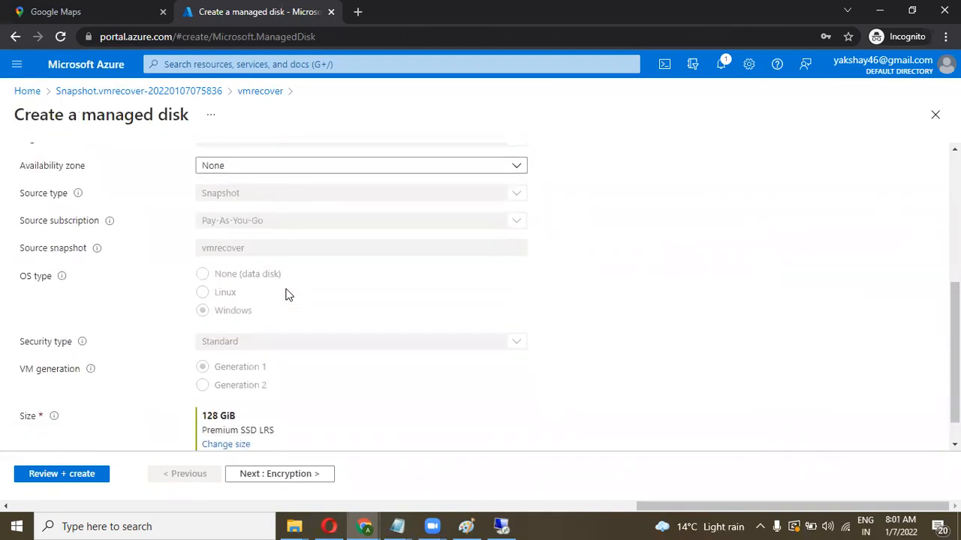
scroll(285, 293, "up", 2)
scroll(285, 294, "down", 2)
scroll(285, 293, "up", 5)
scroll(286, 293, "down", 4)
scroll(285, 293, "up", 1)
scroll(287, 294, "down", 2)
scroll(285, 293, "up", 1)
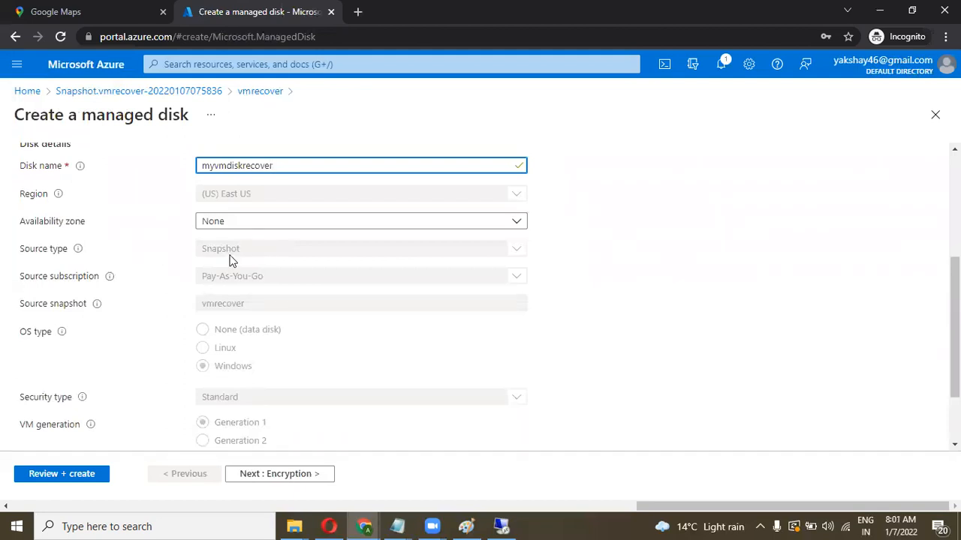
scroll(304, 275, "down", 2)
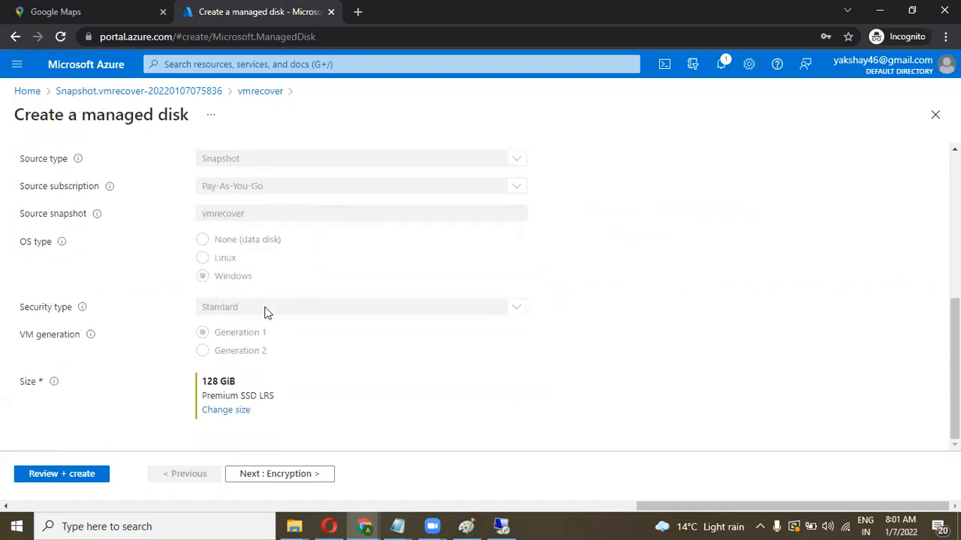
Validate and create the myvmdiskrecover managed disk, open its resource page once deployed, and dismiss the notification
left_click(61, 473)
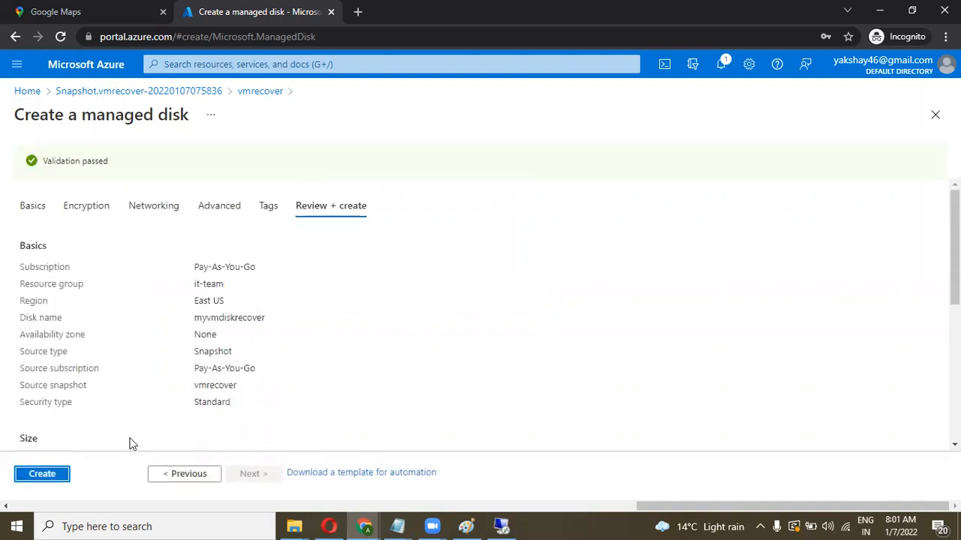
left_click(54, 479)
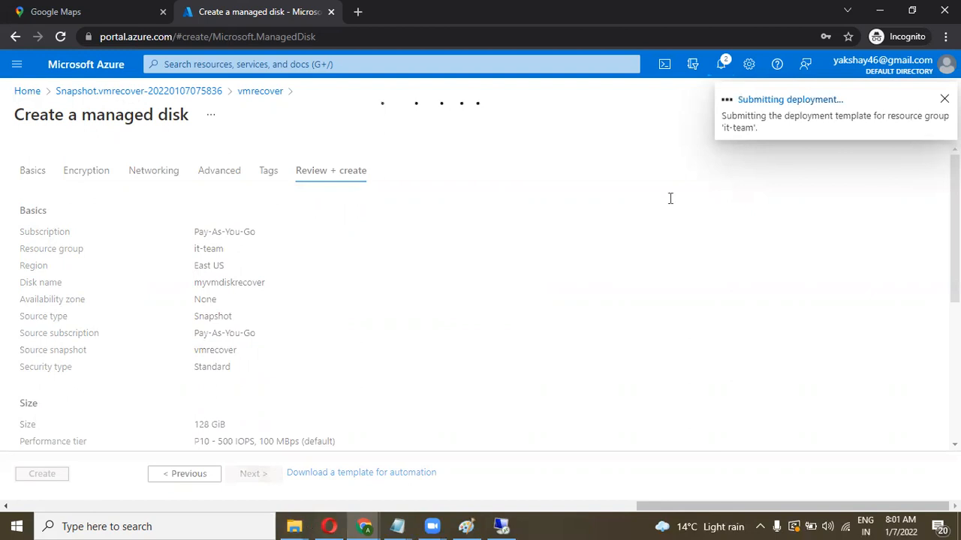
key("alt+Tab")
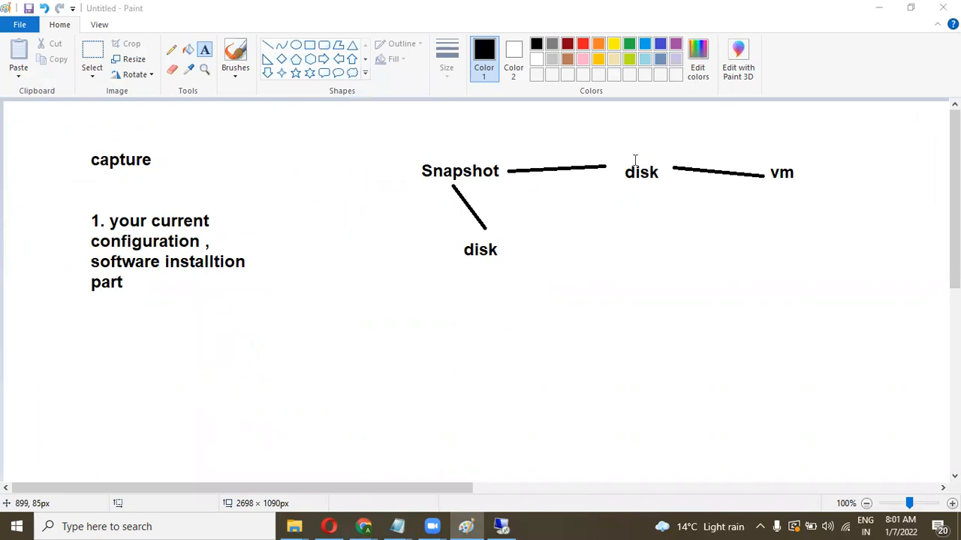
key("alt+Tab")
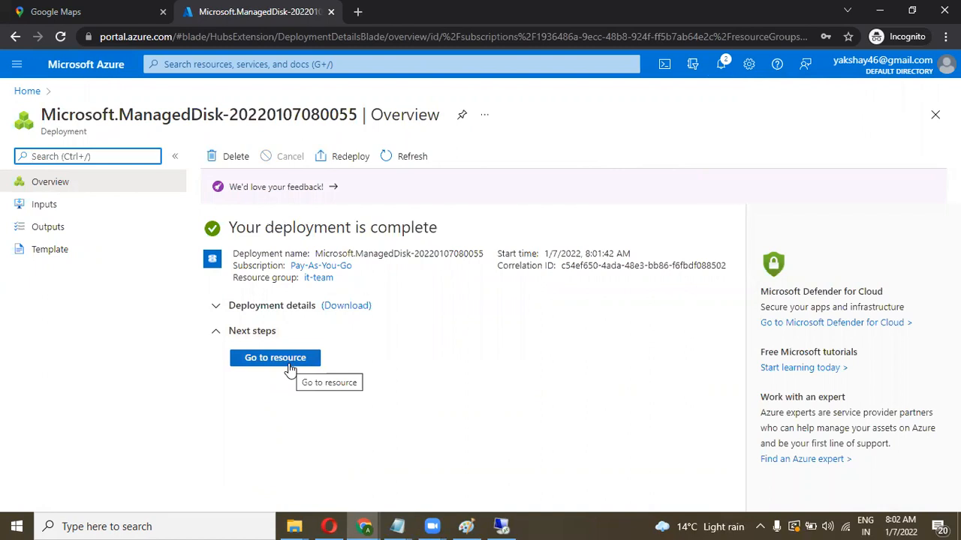
left_click(290, 363)
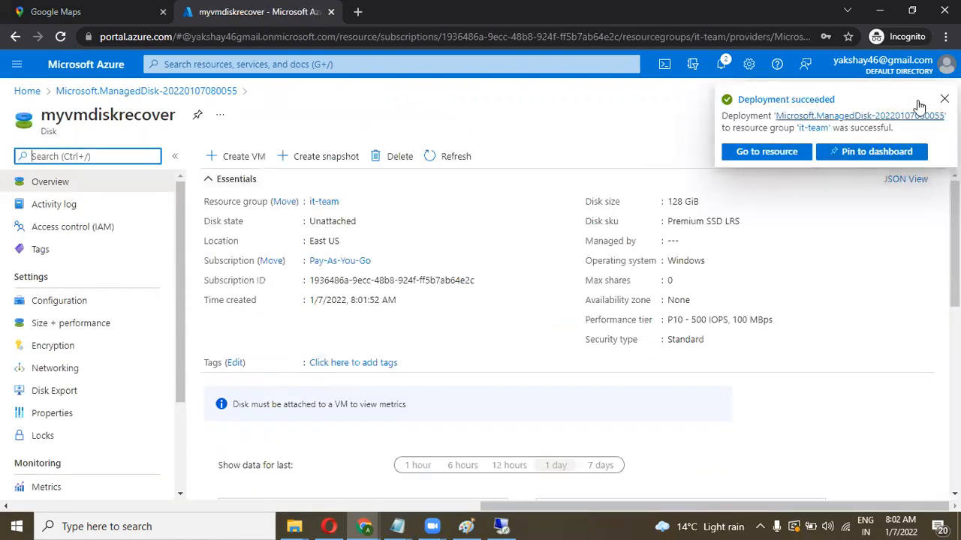
left_click(943, 100)
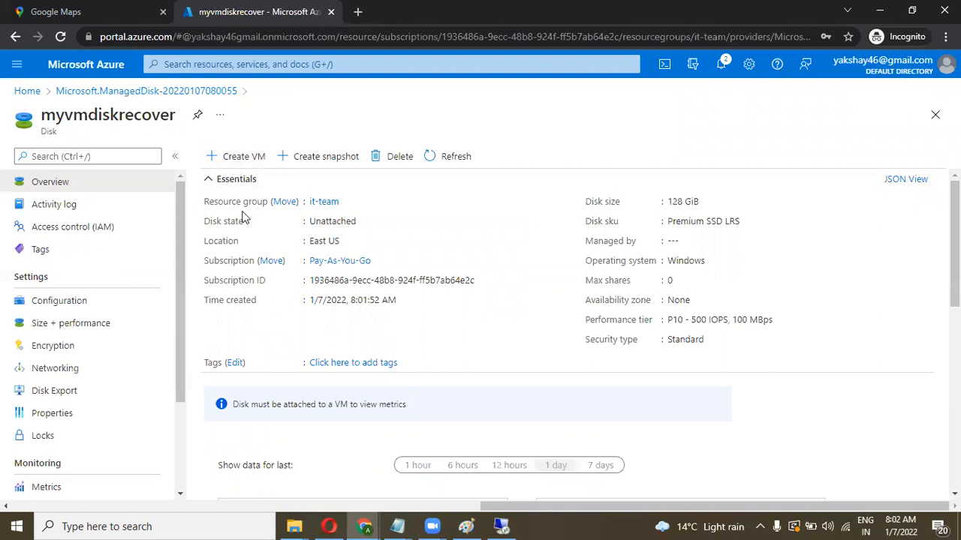
Start creating a VM from the myvmdiskrecover disk, and check the localhost page in the original VM's remote desktop session before minimizing that session
left_click(244, 156)
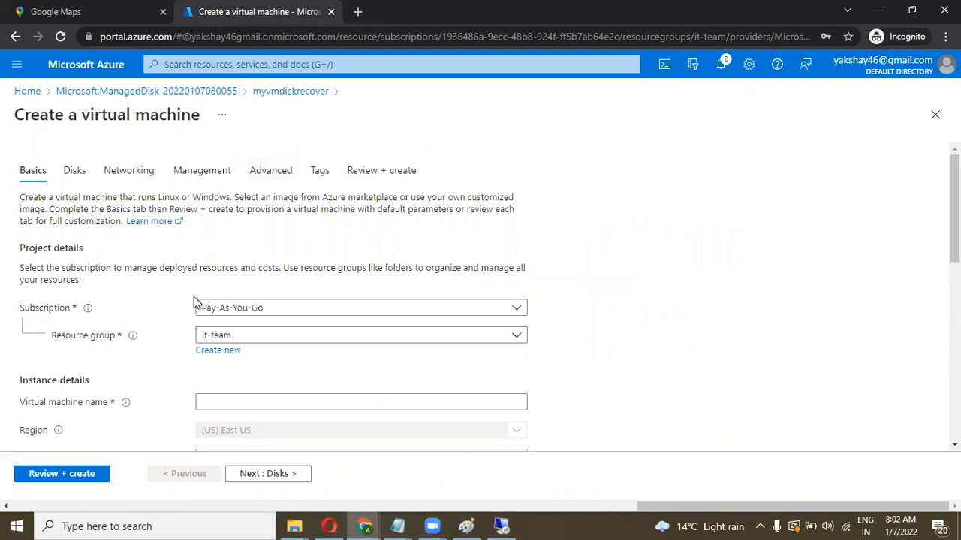
key("alt+Tab")
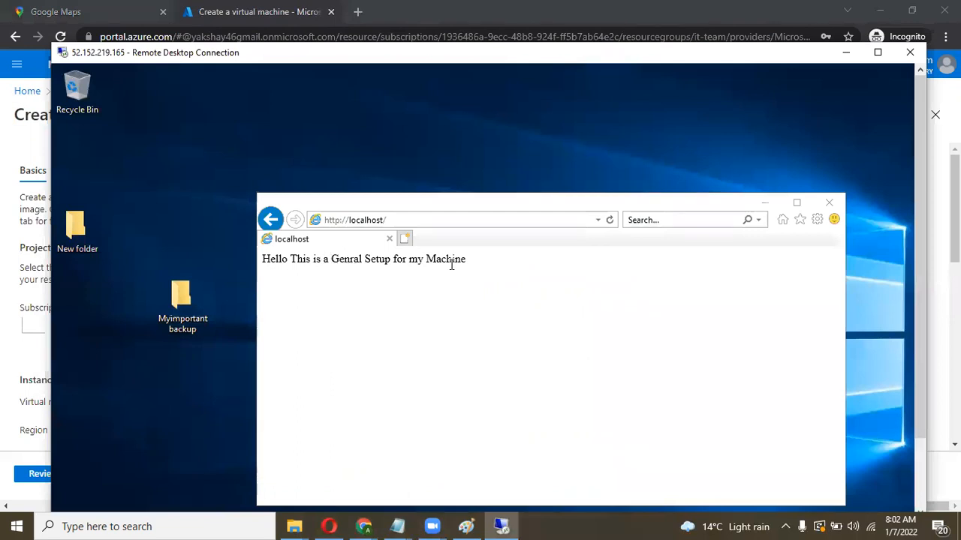
left_click_drag(450, 264, 262, 263)
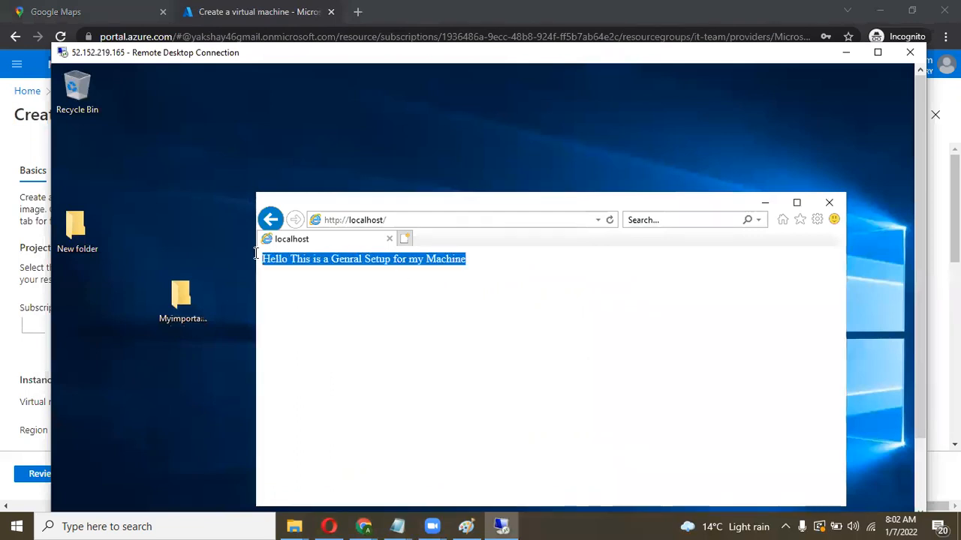
left_click(179, 199)
left_click_drag(293, 199, 257, 130)
left_click(175, 196)
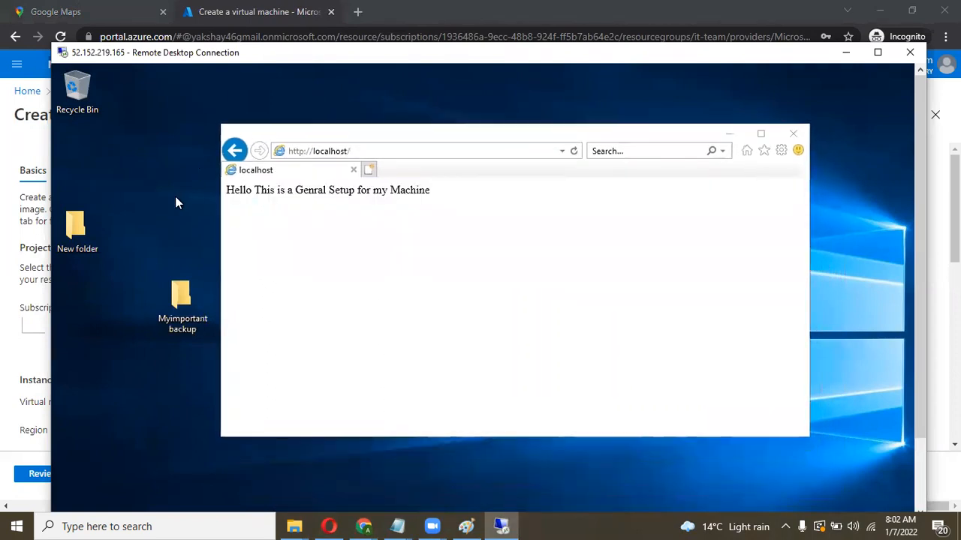
left_click(846, 52)
Name the new virtual machine mysnapshotvm
scroll(420, 307, "down", 2)
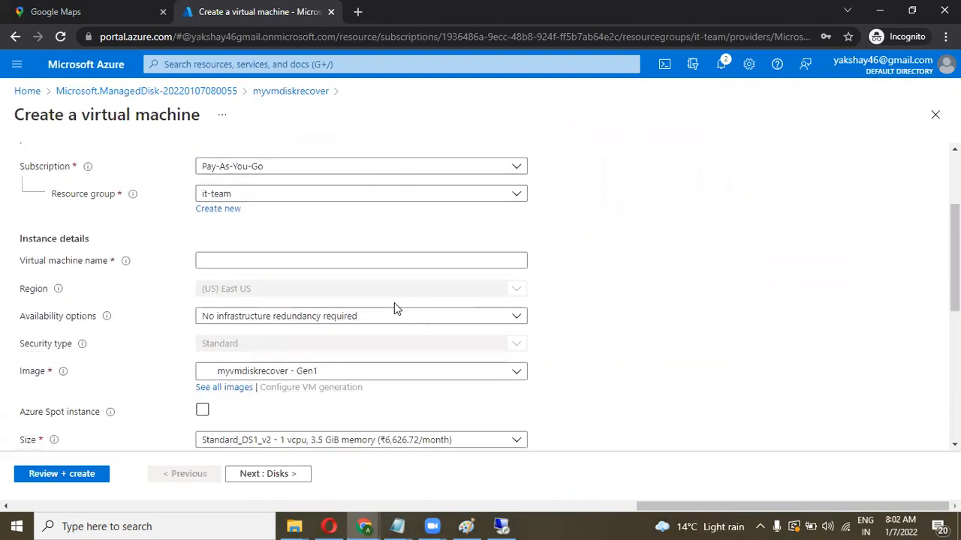
left_click(291, 260)
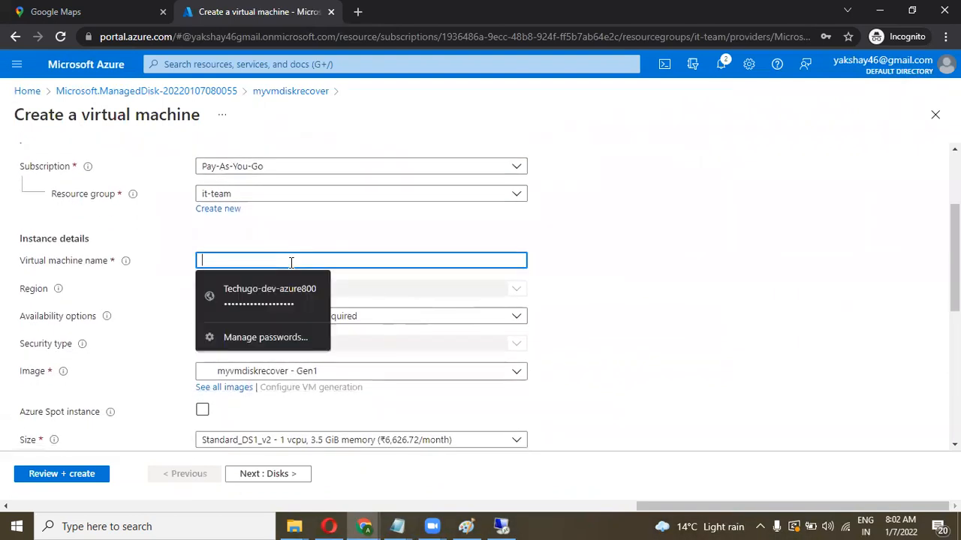
left_click(583, 239)
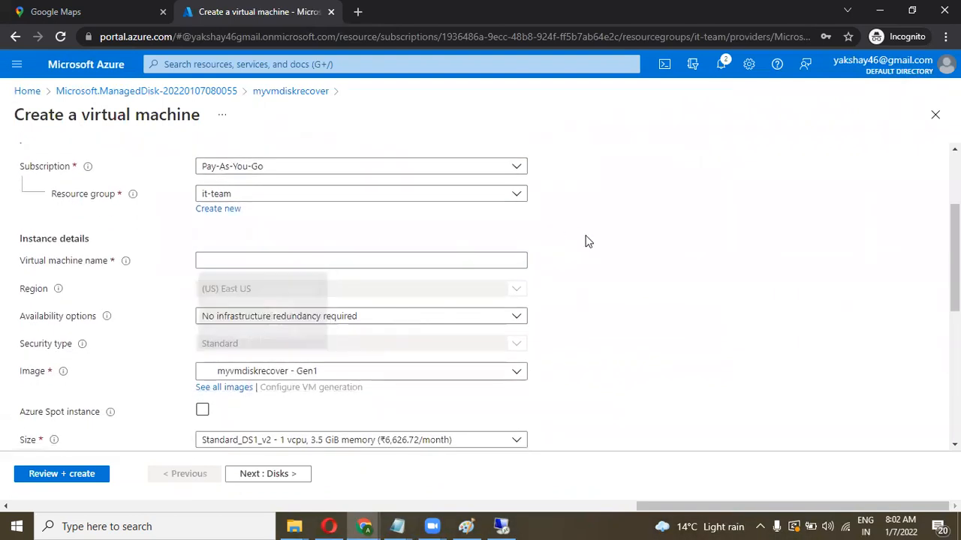
left_click(381, 258)
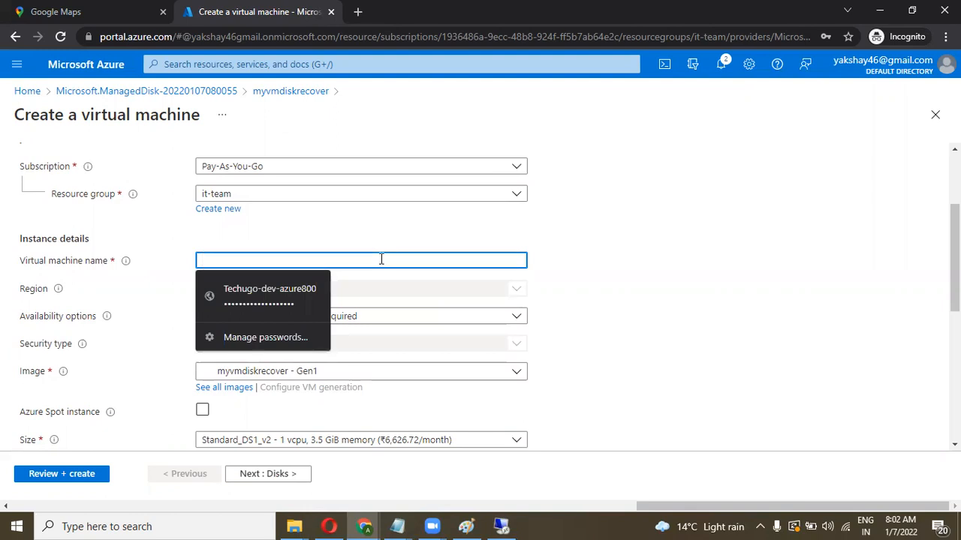
type("mysna")
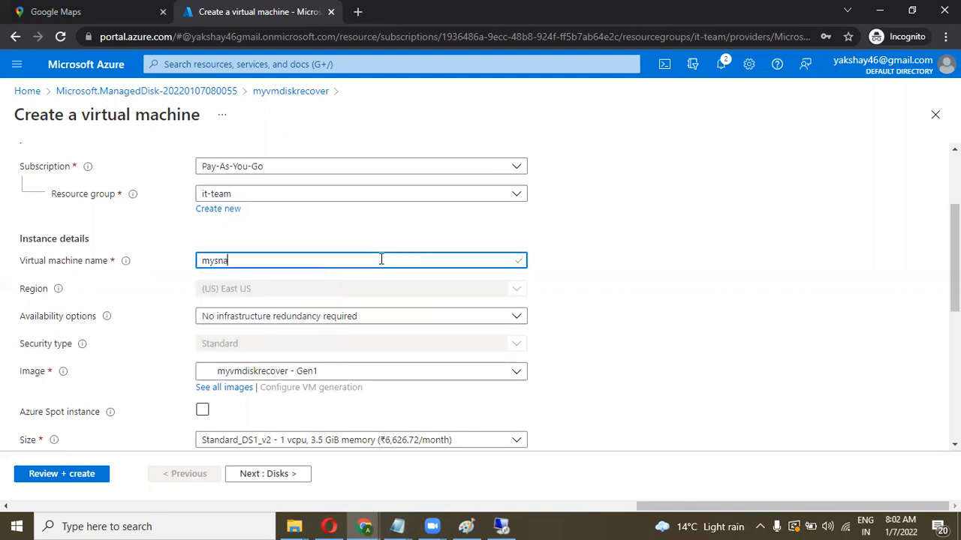
type("pshotvm")
Review the virtual machine's basic settings, including resource group, region, availability, security type, image and size
scroll(381, 260, "down", 1)
scroll(381, 260, "down", 2)
scroll(380, 257, "up", 5)
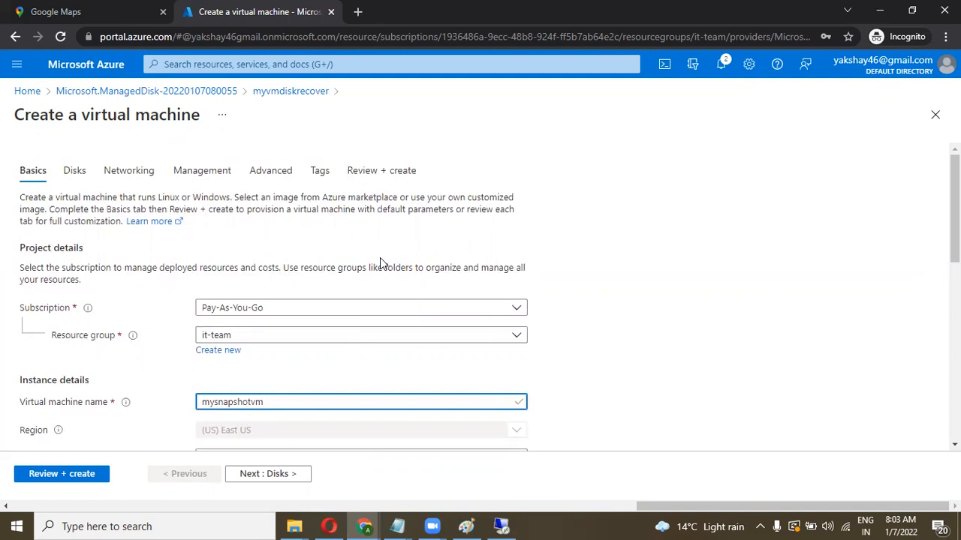
scroll(380, 258, "down", 3)
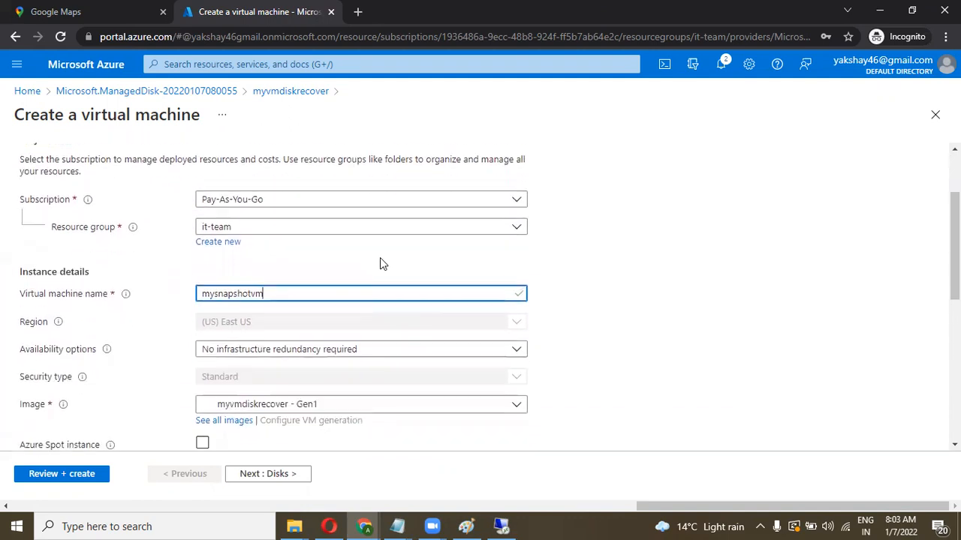
scroll(380, 258, "down", 1)
scroll(380, 257, "up", 1)
scroll(380, 258, "down", 1)
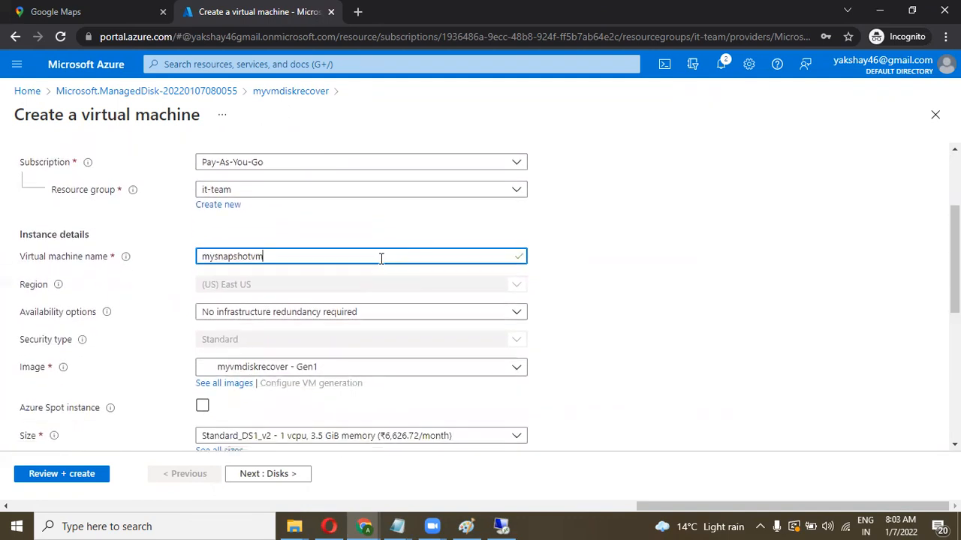
scroll(380, 259, "down", 3)
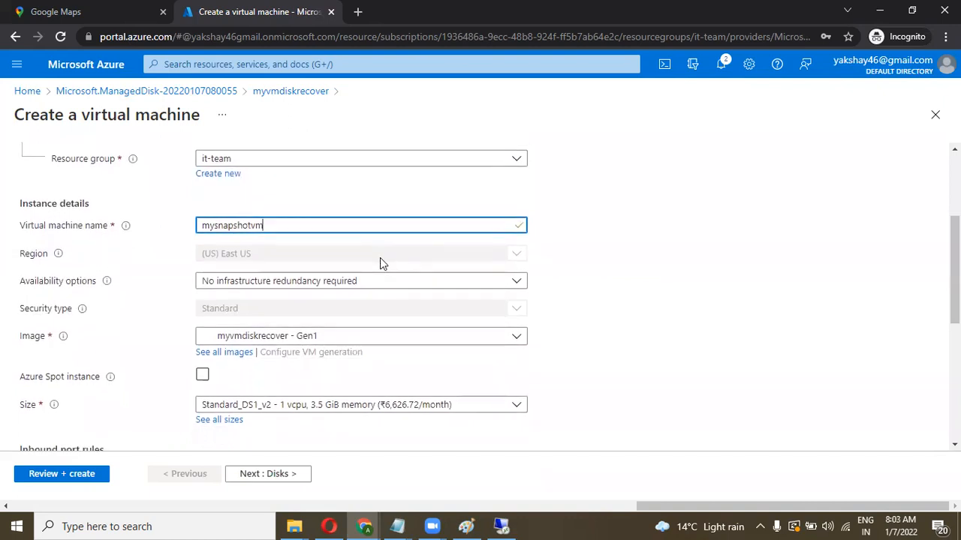
scroll(381, 259, "up", 1)
scroll(379, 260, "down", 1)
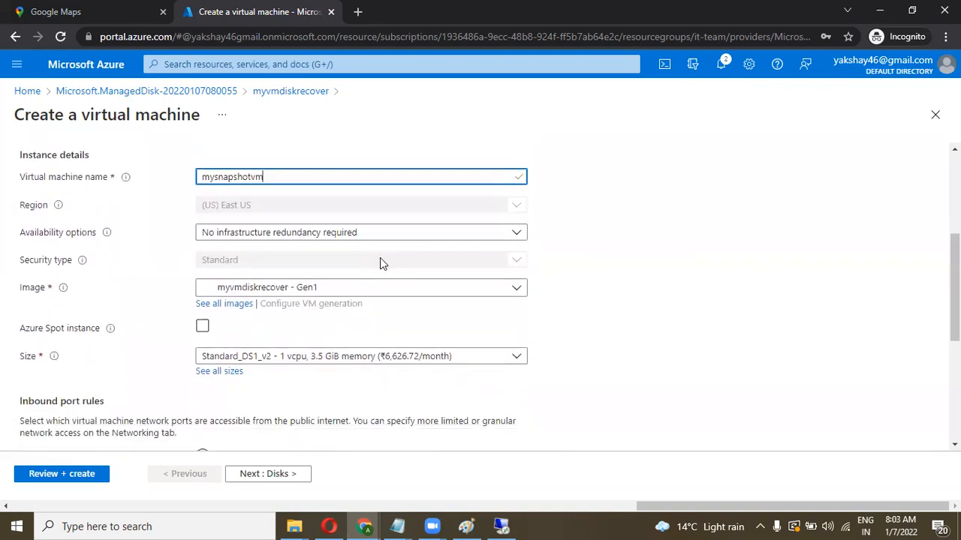
scroll(379, 260, "down", 1)
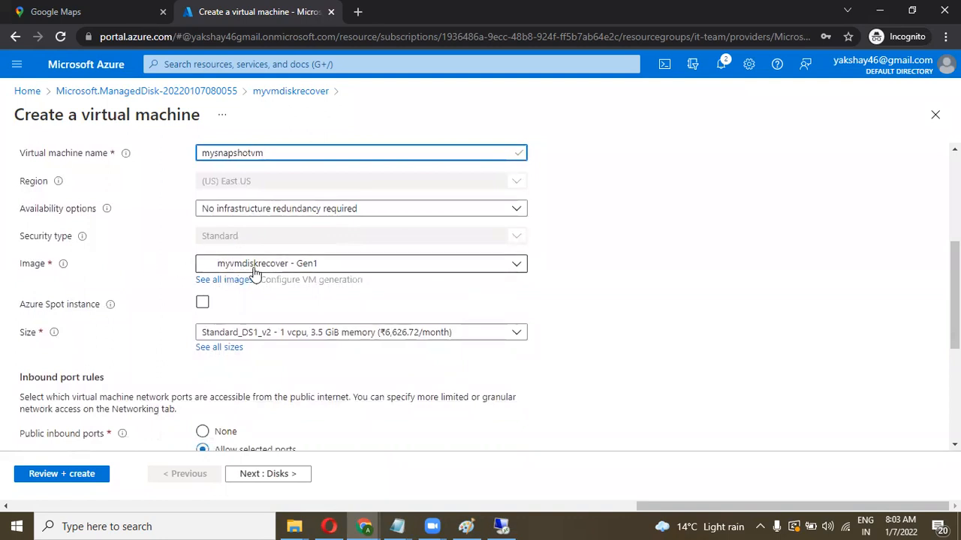
Choose myvmdiskrecover - Gen1 as the image, and validate and create the virtual machine
left_click(279, 271)
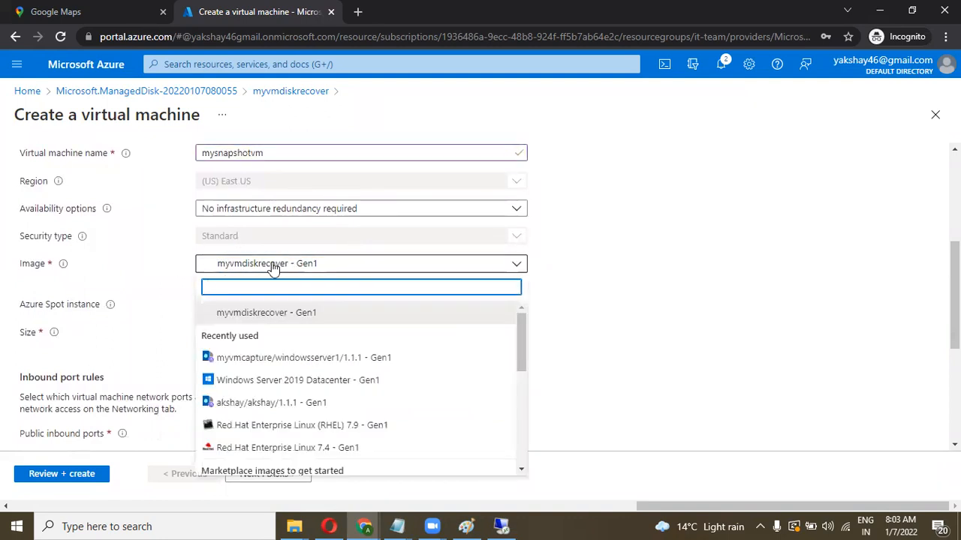
left_click(274, 317)
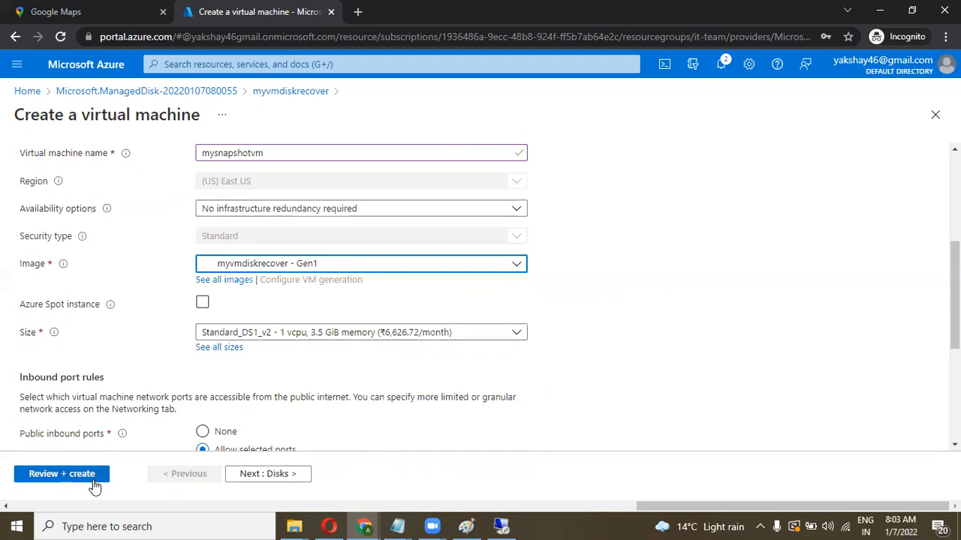
left_click(61, 473)
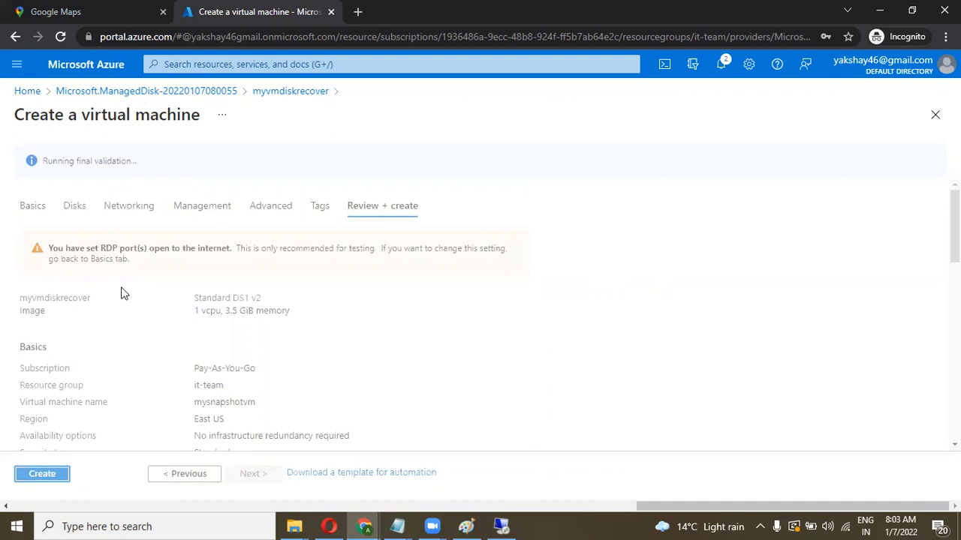
left_click(48, 478)
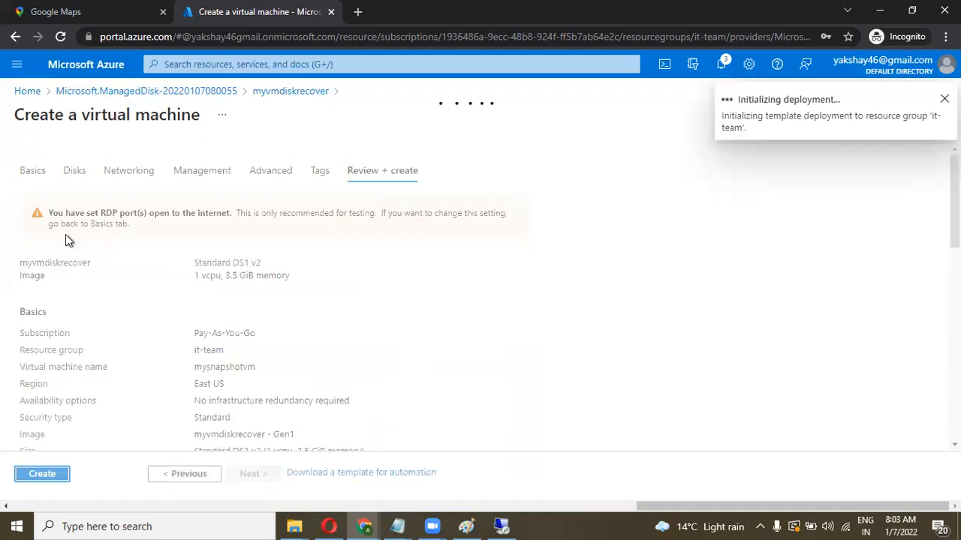
Switch to the original VM's remote desktop session, inspect the two desktop folders, and minimize the session
key("alt+Tab")
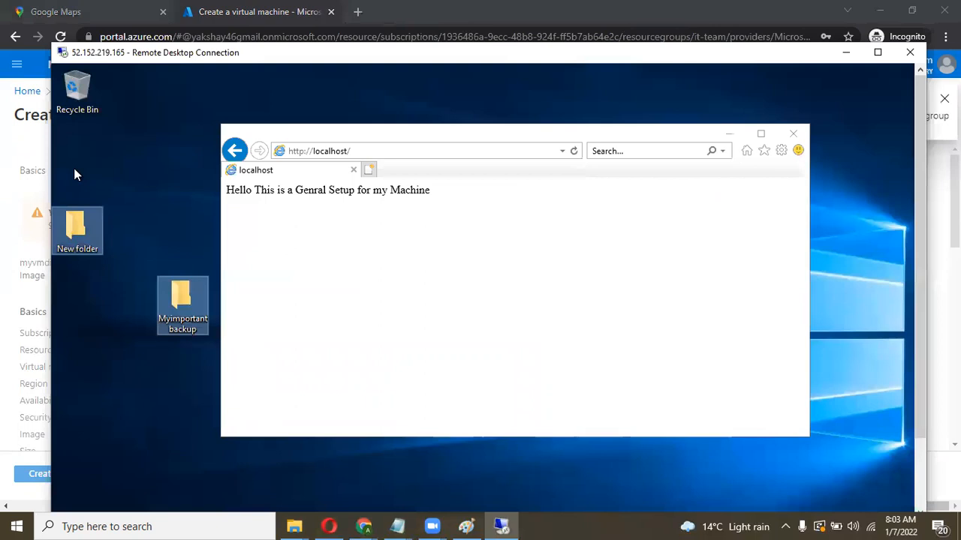
left_click_drag(73, 170, 196, 341)
left_click(159, 398)
left_click(846, 52)
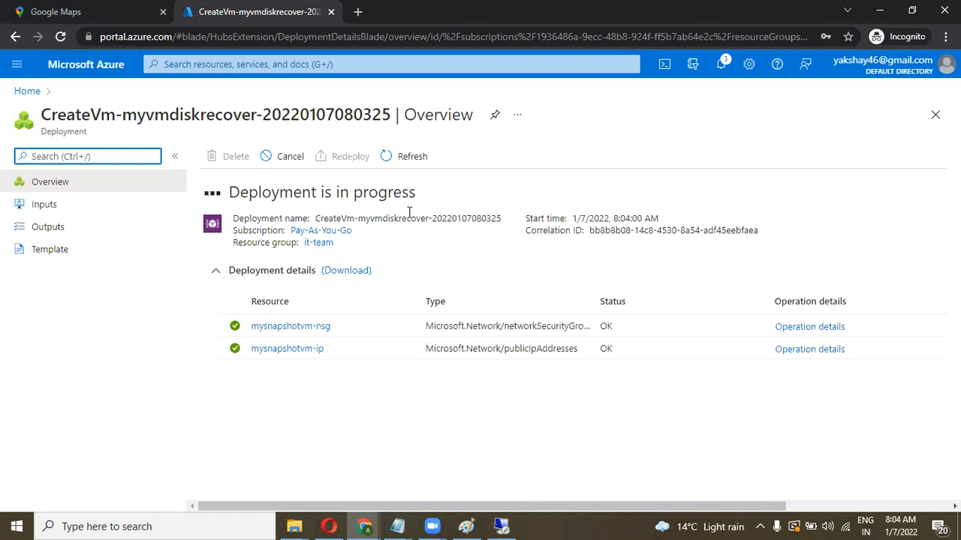
Check the deployment status and open the mysnapshotvm resource page once deployment completes
left_click_drag(417, 195, 226, 194)
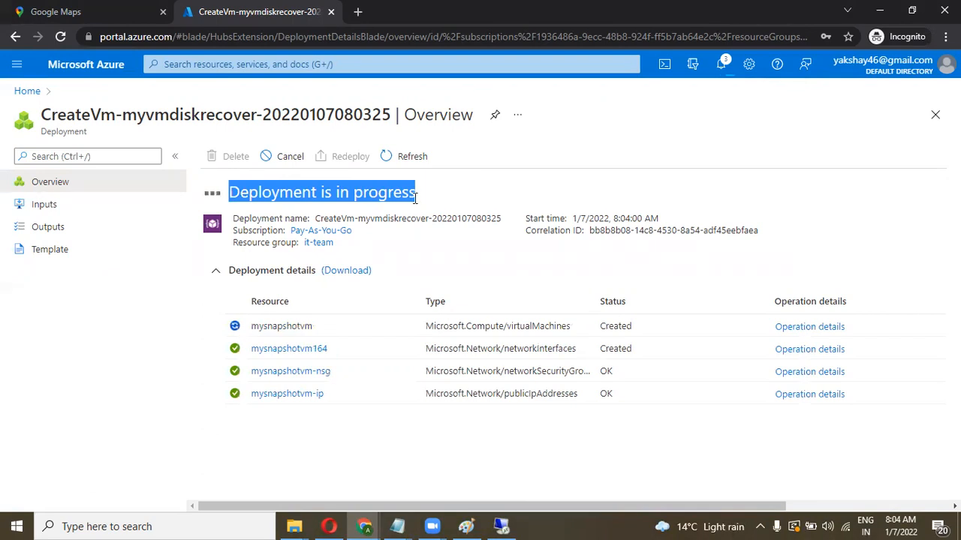
left_click(454, 205)
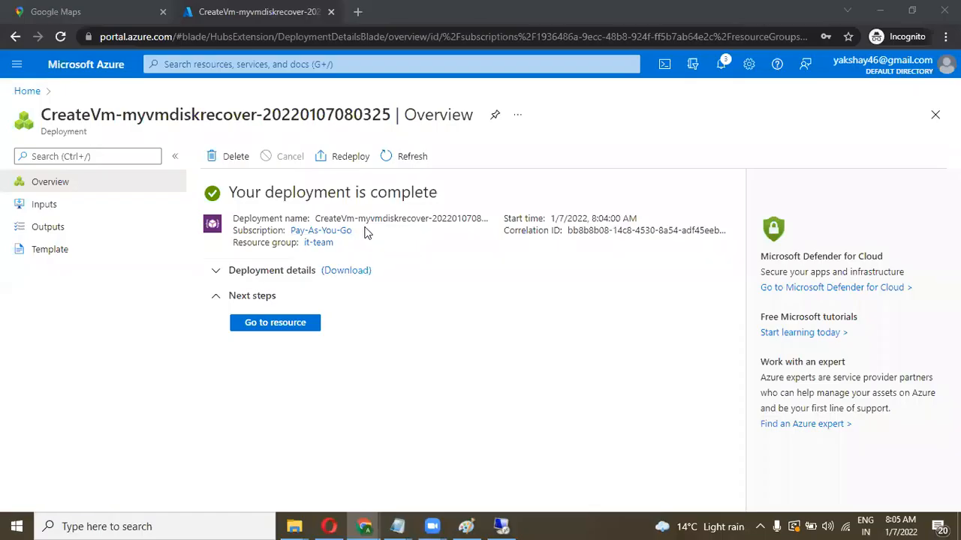
left_click(278, 325)
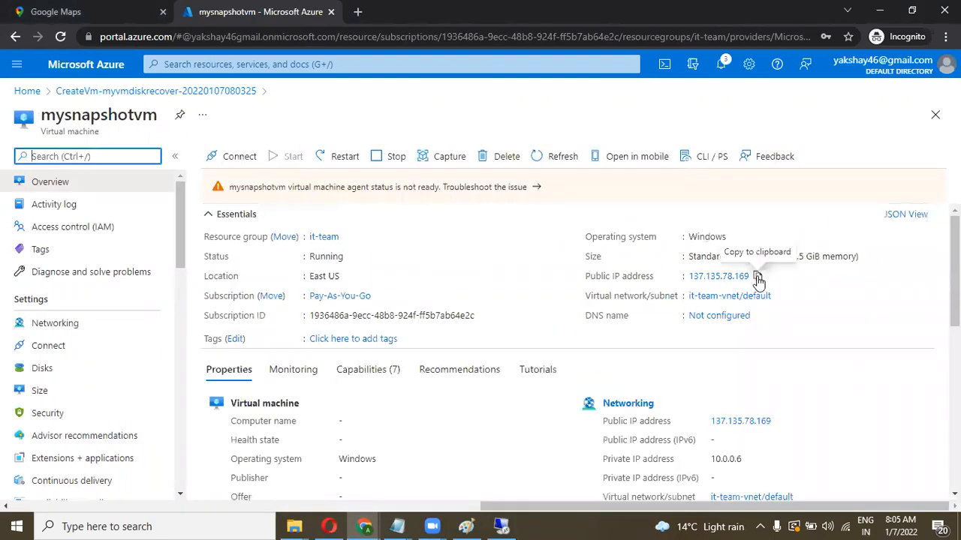
Copy mysnapshotvm's public IP address and start a Remote Desktop connection to 137.135.78.169
left_click(758, 278)
left_click(203, 525)
type("rdp")
key("Return")
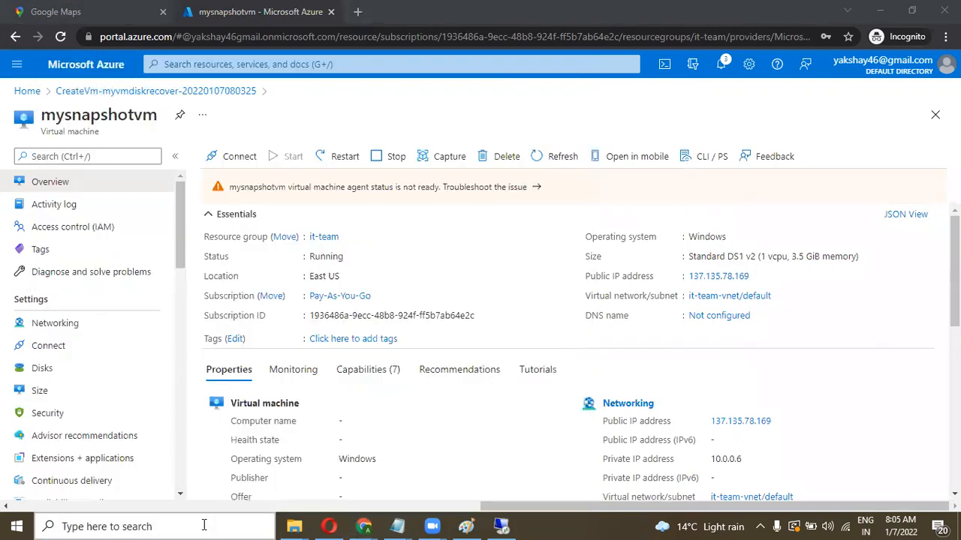
key("ctrl+v")
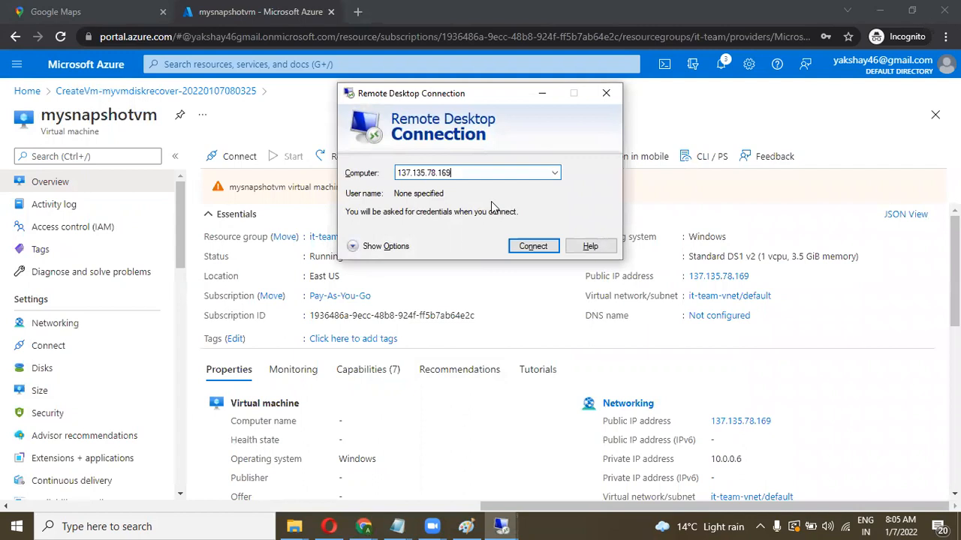
key("Return")
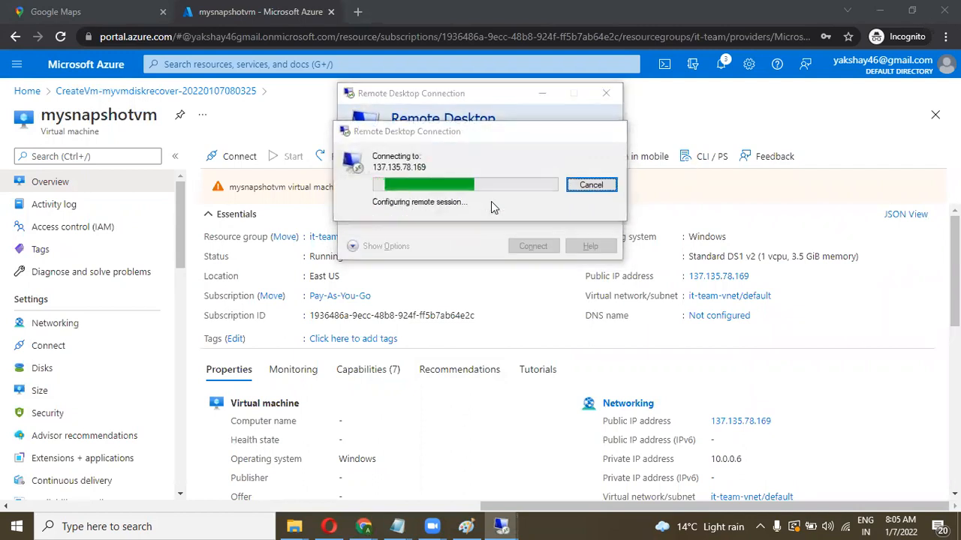
Enter the account user name and password for the new VM and confirm the remote connection
type("akshay")
key("Tab")
type("*******")
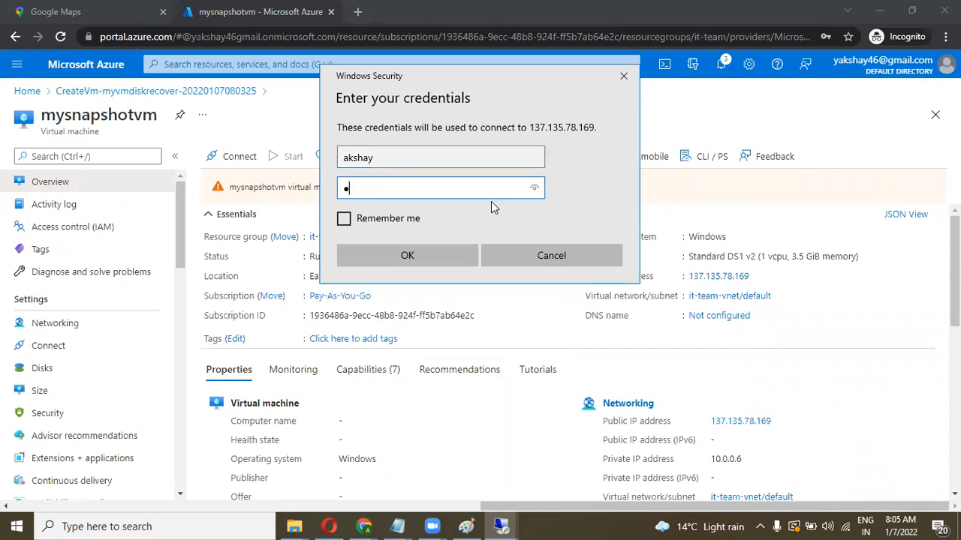
type("*******")
key("Return")
left_click(517, 294)
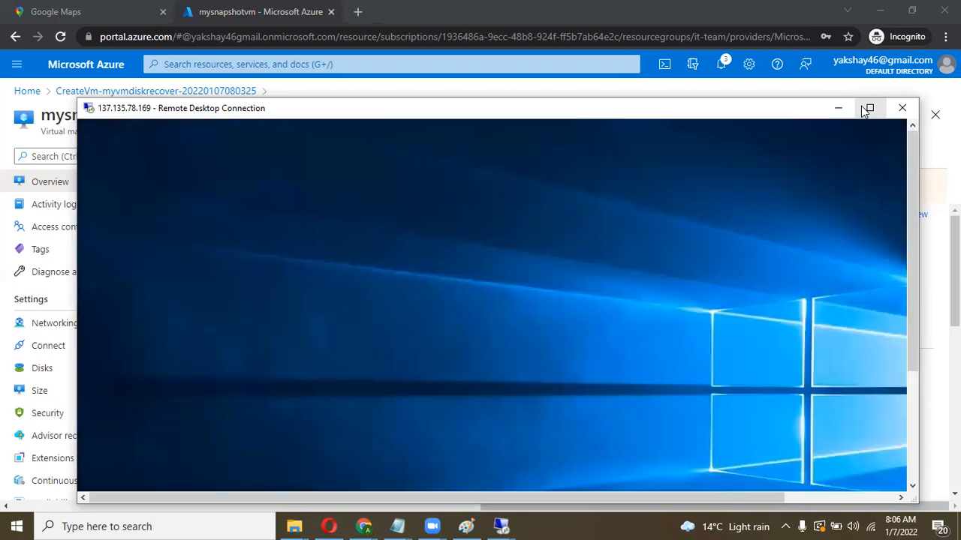
Maximize the new VM's remote session and check the Myimportant backup and New folder folders on its desktop
left_click(867, 109)
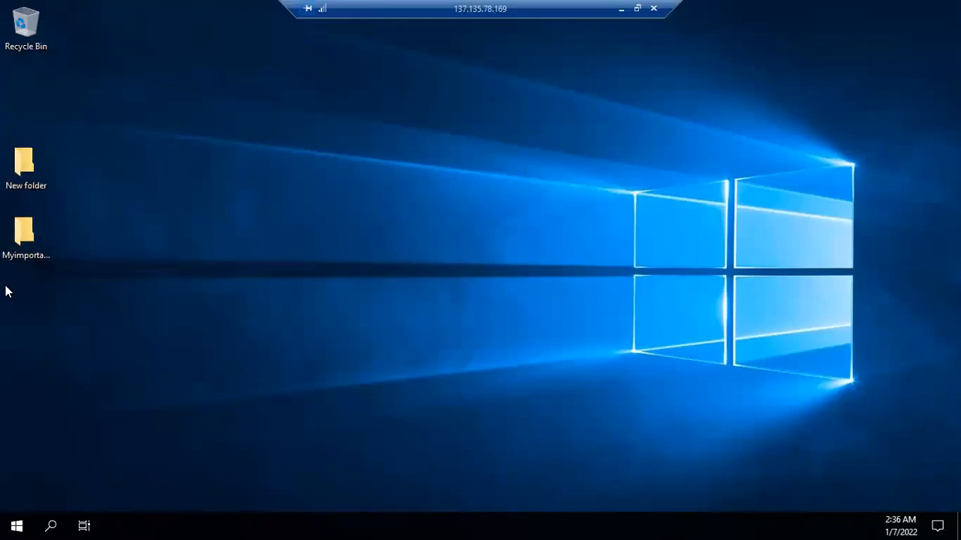
left_click(27, 242)
left_click(21, 166)
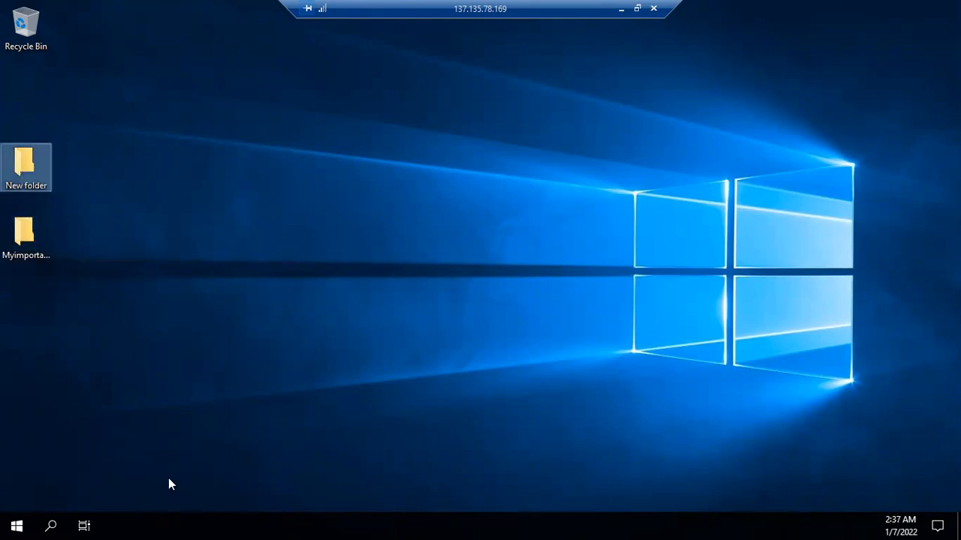
Take the new VM's remote session out of full screen and move its window higher over the Azure portal
left_click(640, 10)
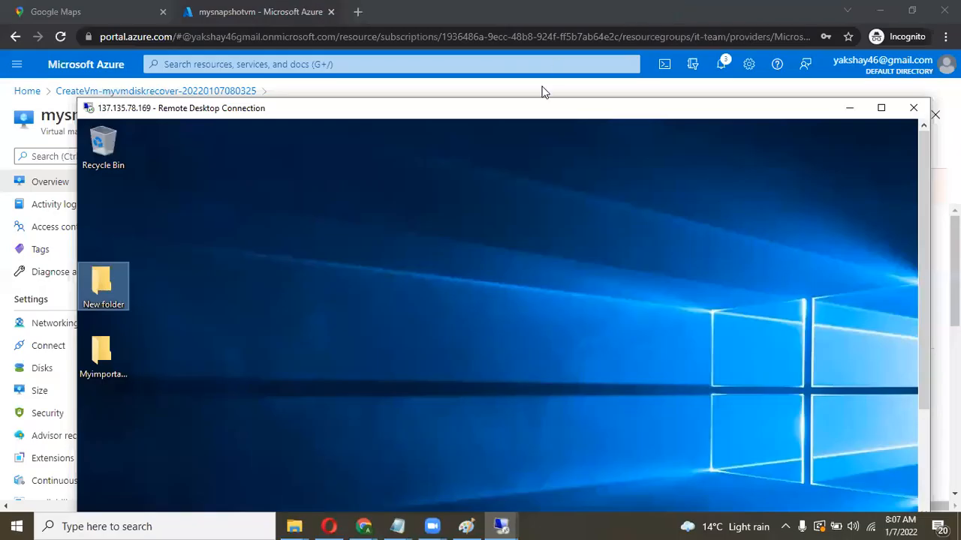
left_click_drag(529, 109, 532, 54)
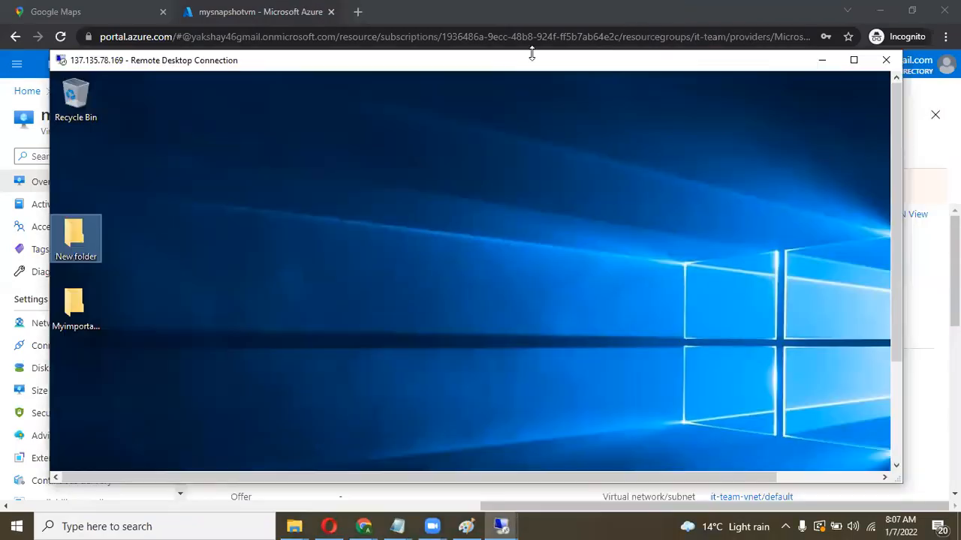
left_click(852, 58)
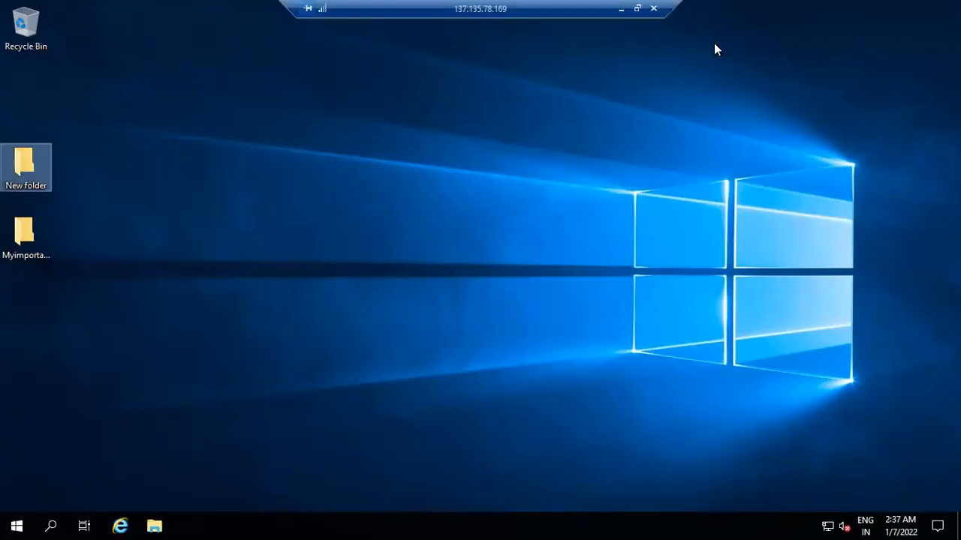
left_click(639, 10)
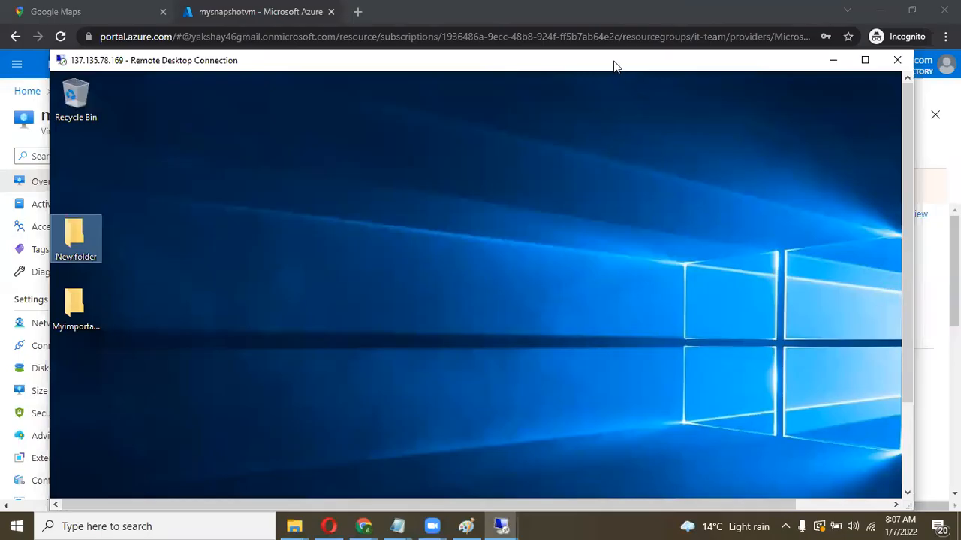
Show the new VM's remote session in full screen and dismiss Server Manager's Windows Admin Center message
left_click_drag(608, 60, 594, 46)
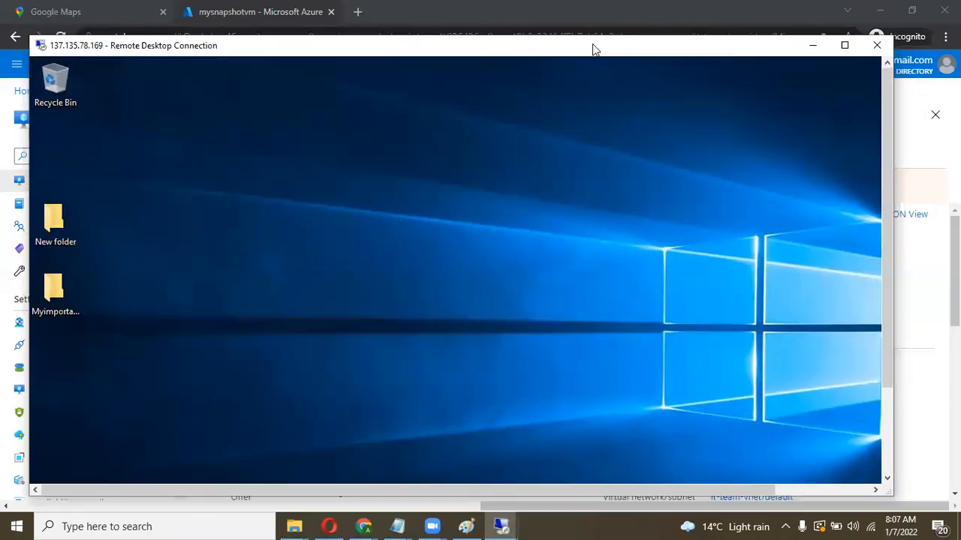
left_click(844, 45)
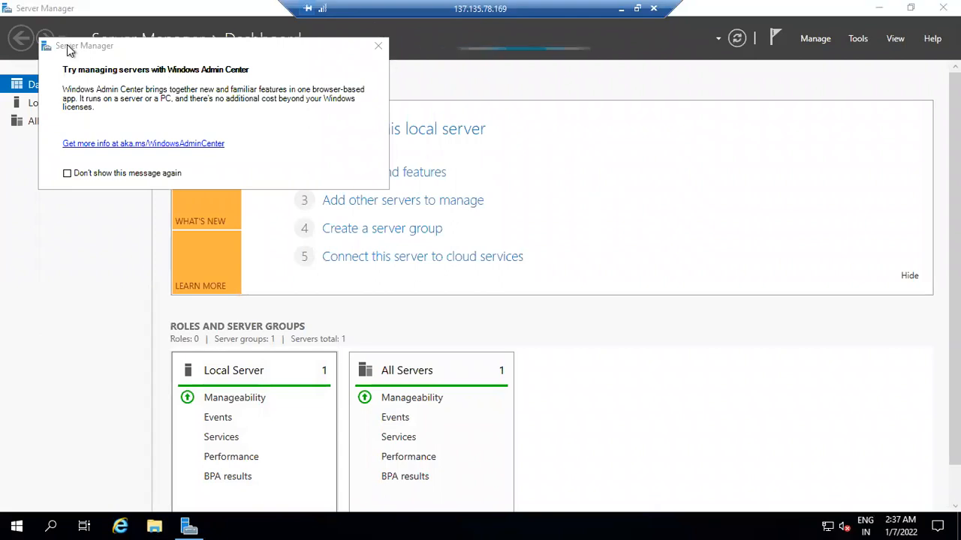
left_click_drag(96, 52, 135, 184)
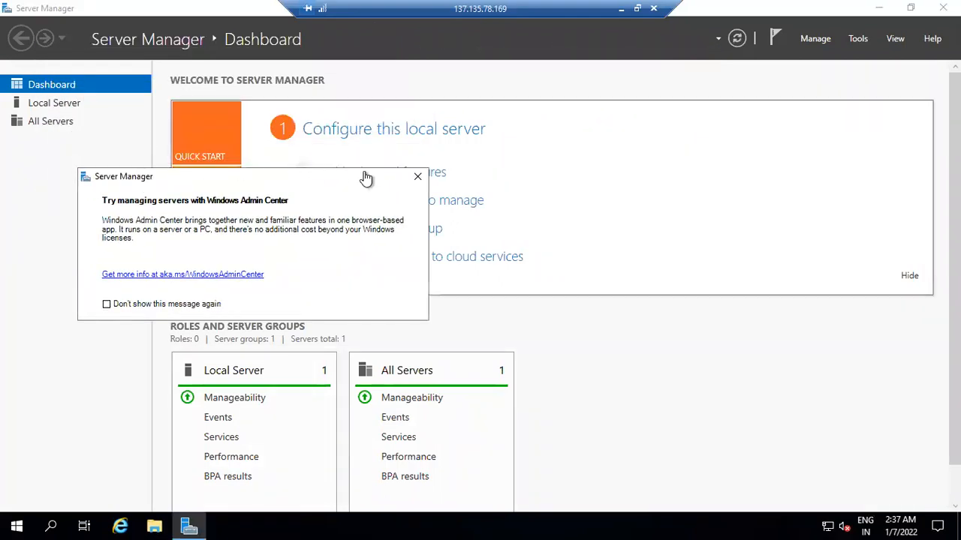
left_click(416, 180)
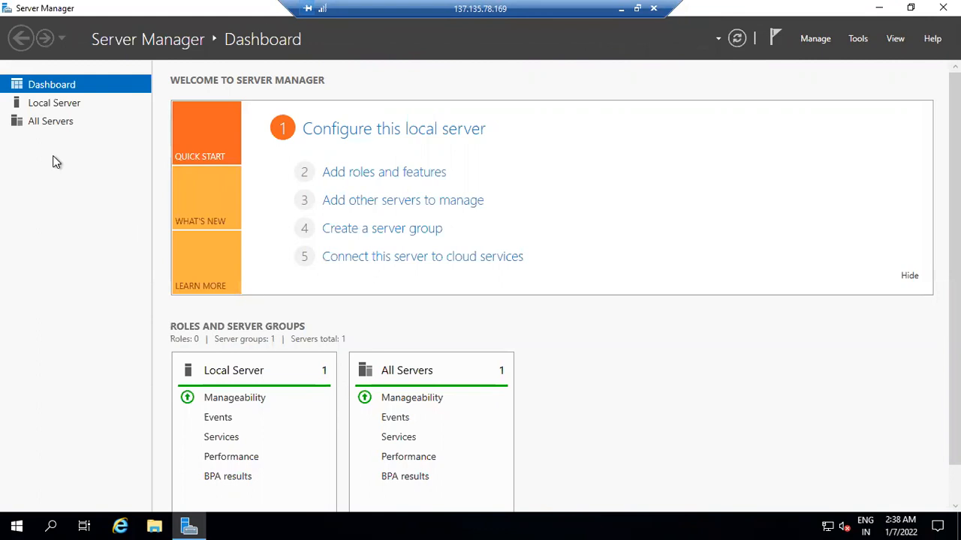
Examine the IIS server list in Server Manager on the new VM
left_click(638, 7)
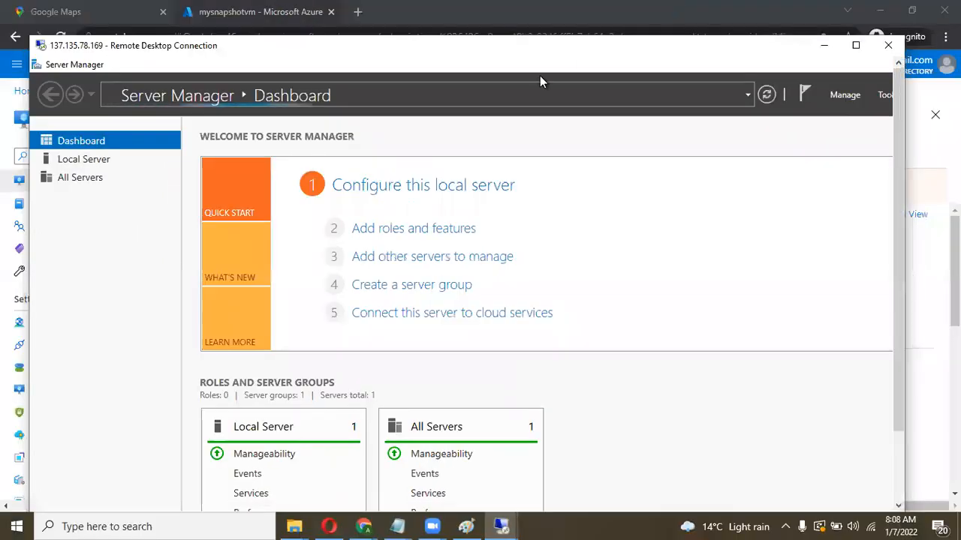
left_click(855, 46)
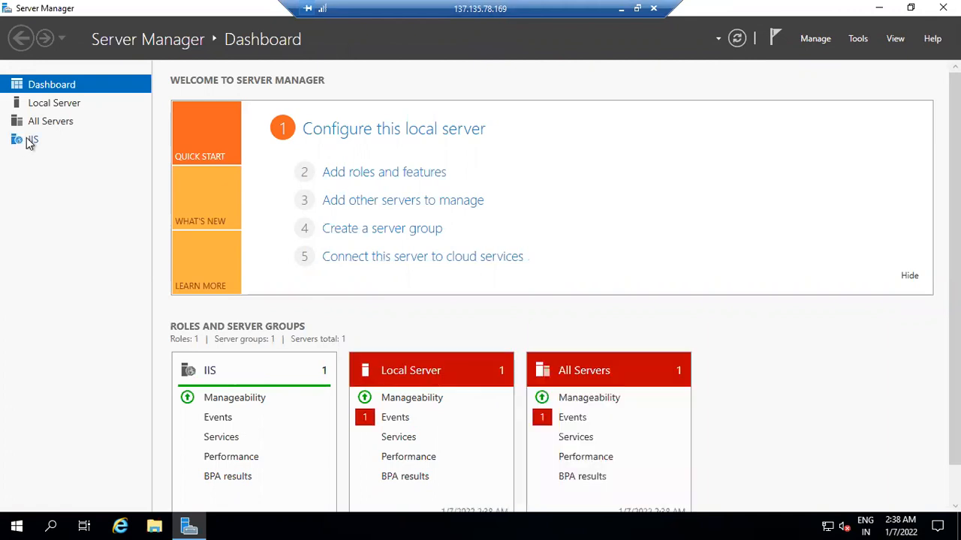
left_click(30, 141)
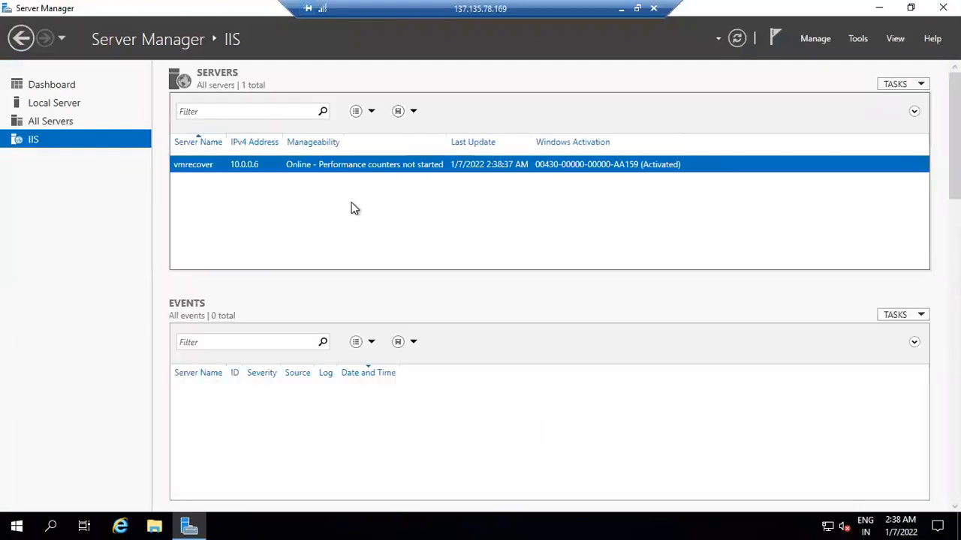
Start Internet Explorer on the new VM, restore its last browsing session and check the localhost page's text
left_click(119, 519)
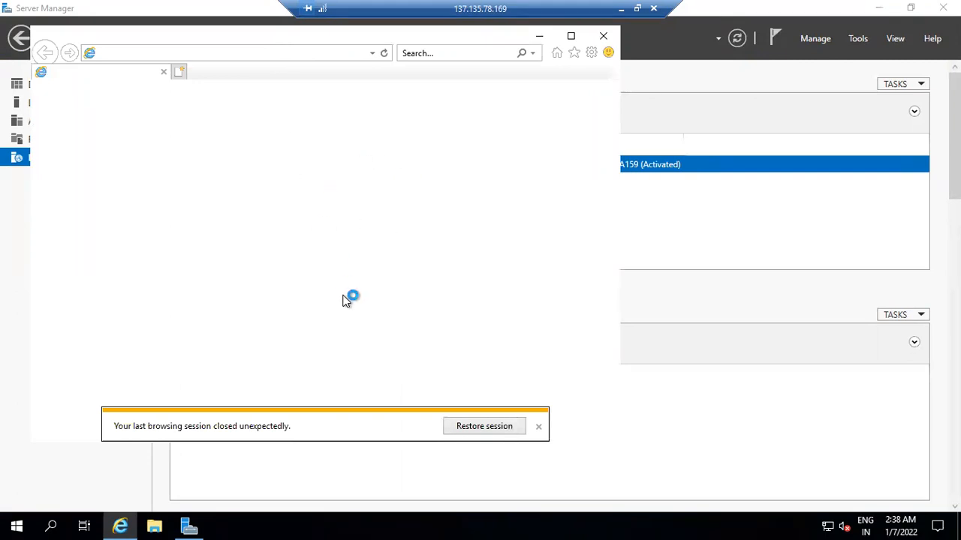
left_click(463, 428)
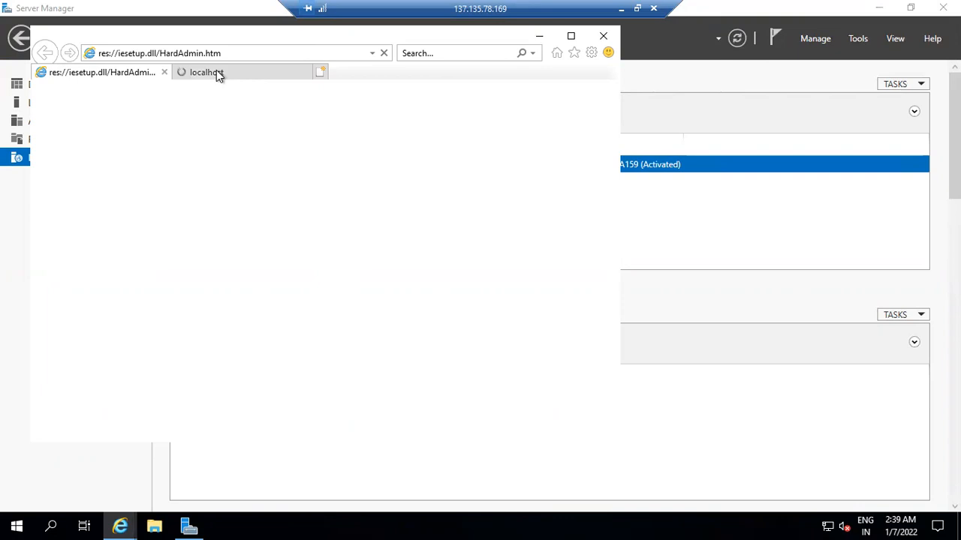
left_click(216, 73)
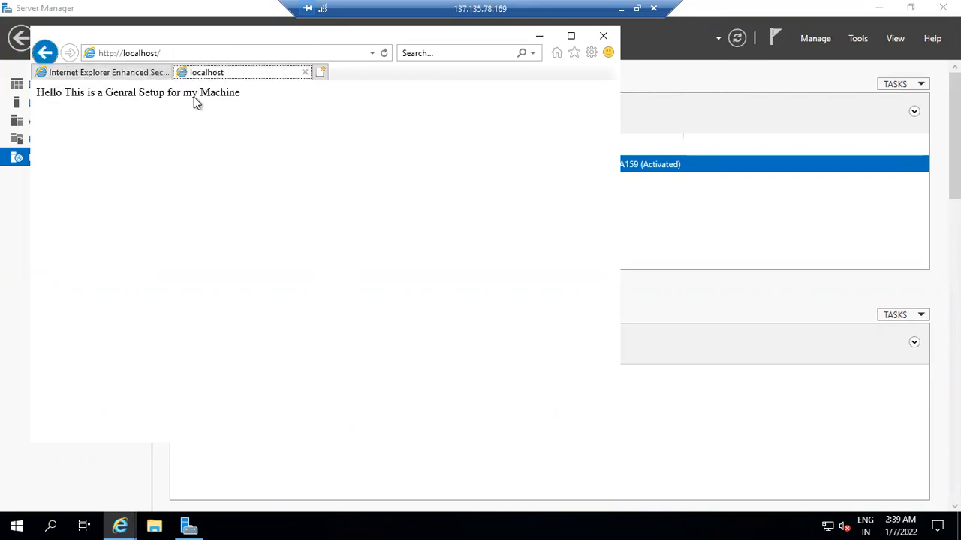
triple_click(65, 94)
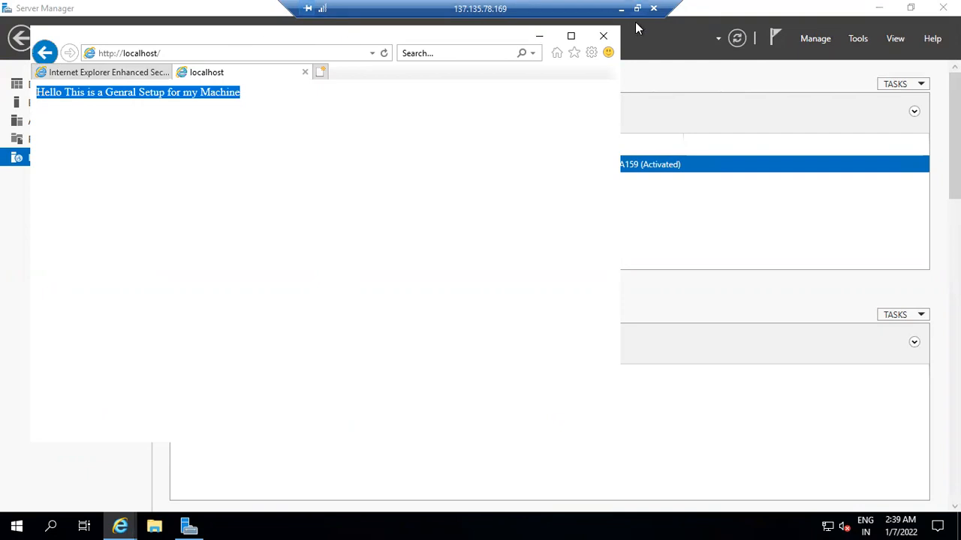
Close all Internet Explorer tabs, then take the new VM's session out of full screen and move its window higher
left_click(603, 35)
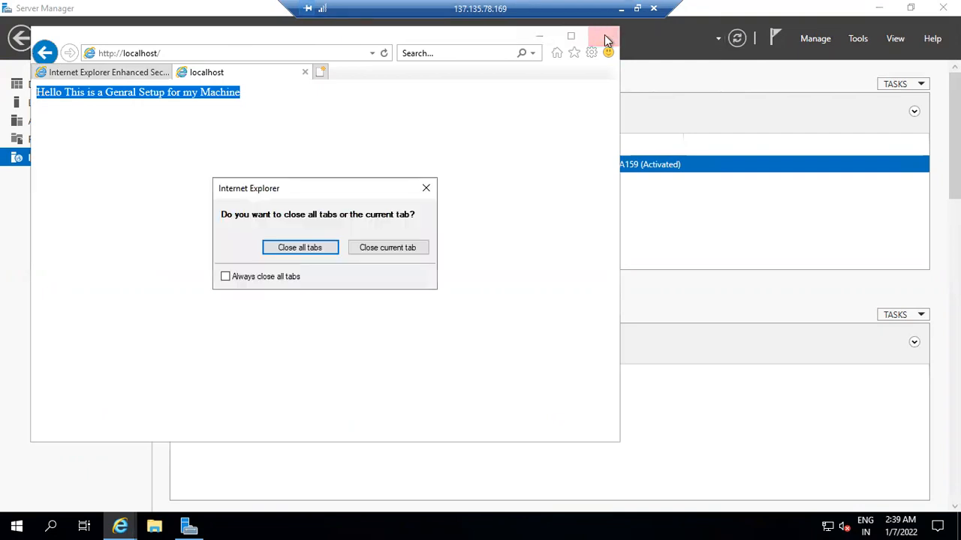
left_click(323, 247)
left_click(638, 9)
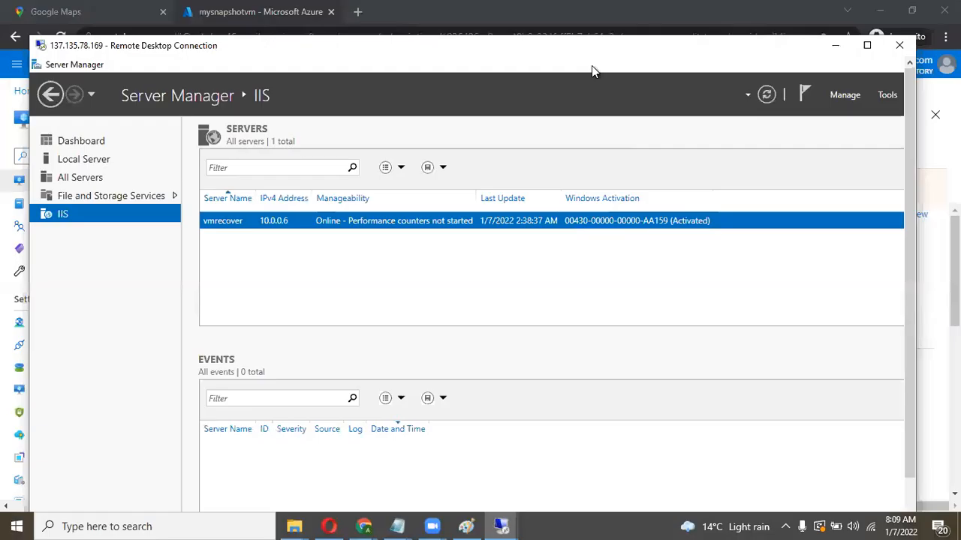
left_click_drag(570, 42, 533, 31)
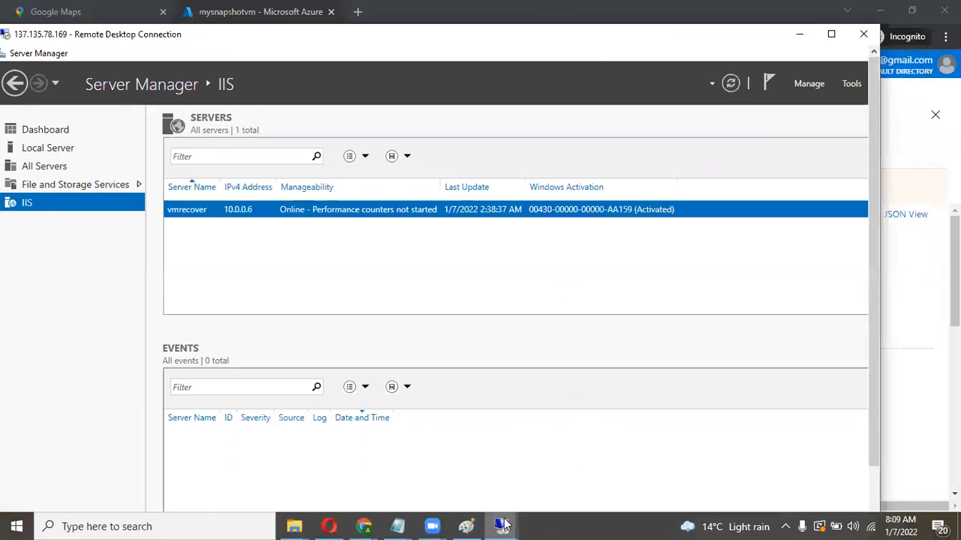
Compare the localhost page in the 52.152.219.165 session, then return to the new VM's session
mouse_move(501, 523)
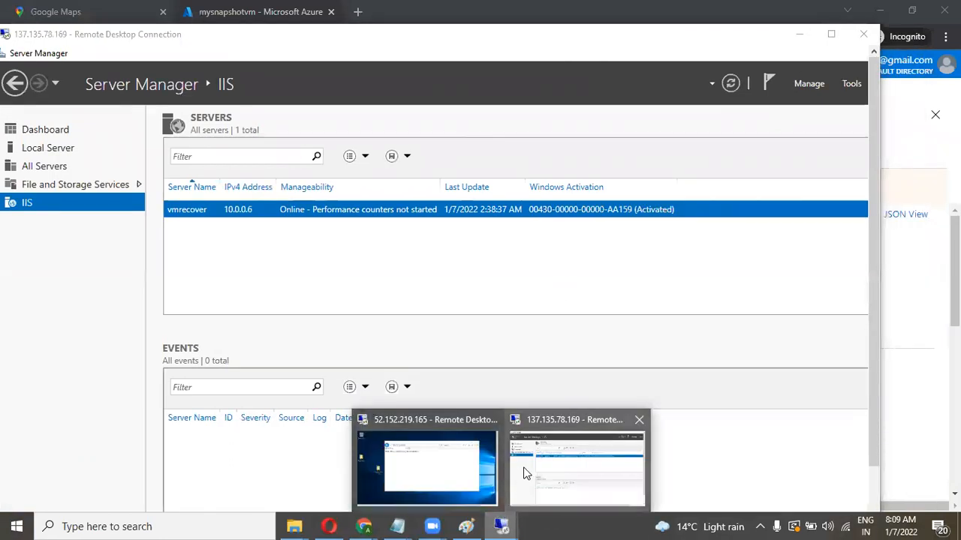
left_click(489, 465)
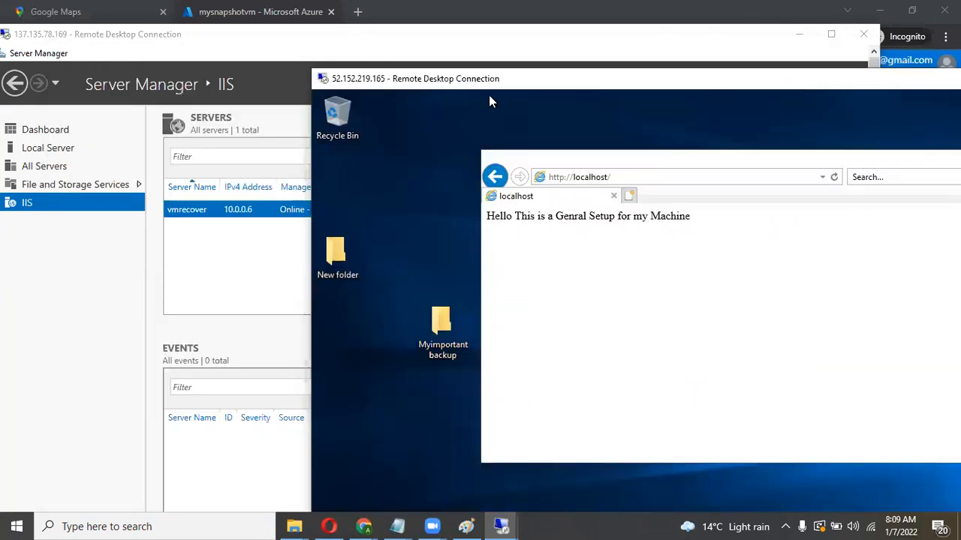
left_click(359, 34)
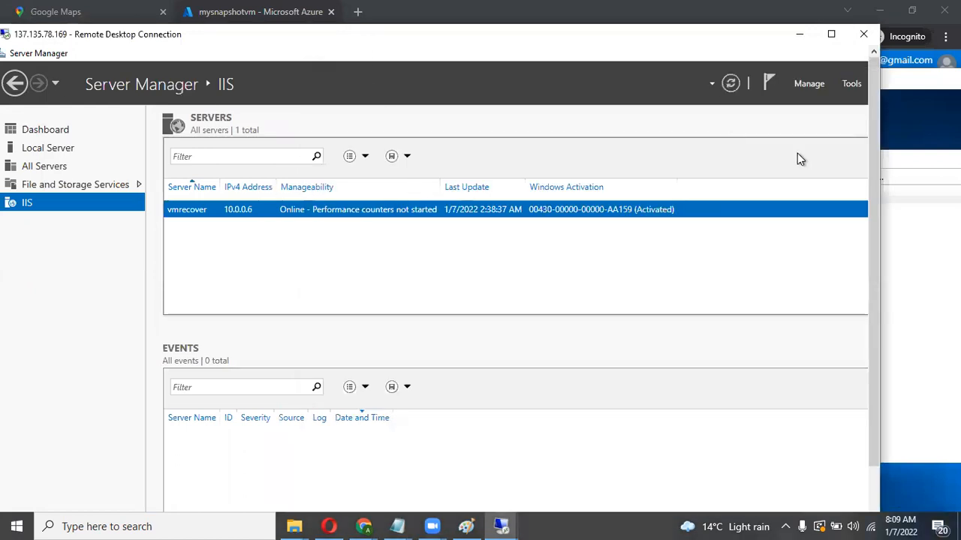
Reopen Internet Explorer on the new VM and minimize Server Manager in the full-screen session
left_click_drag(875, 157, 869, 314)
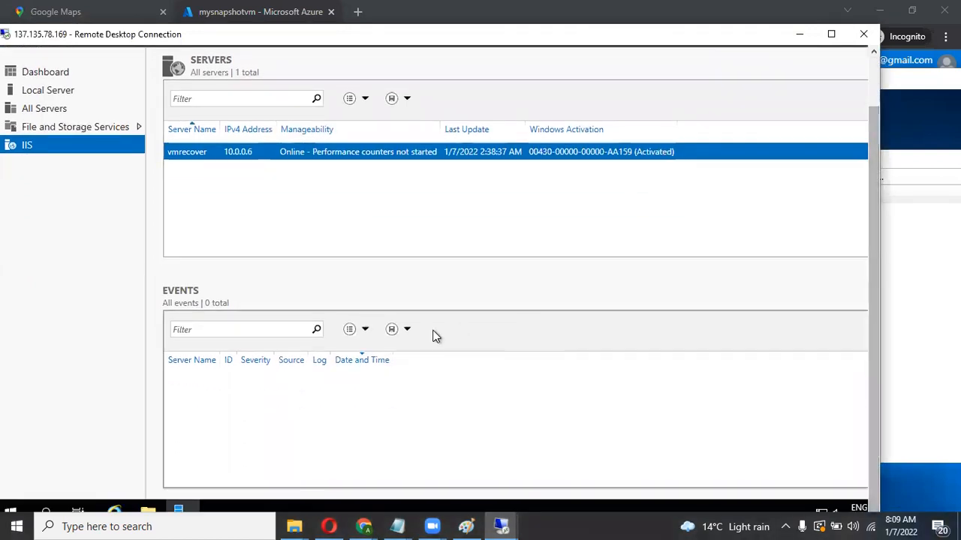
left_click(113, 509)
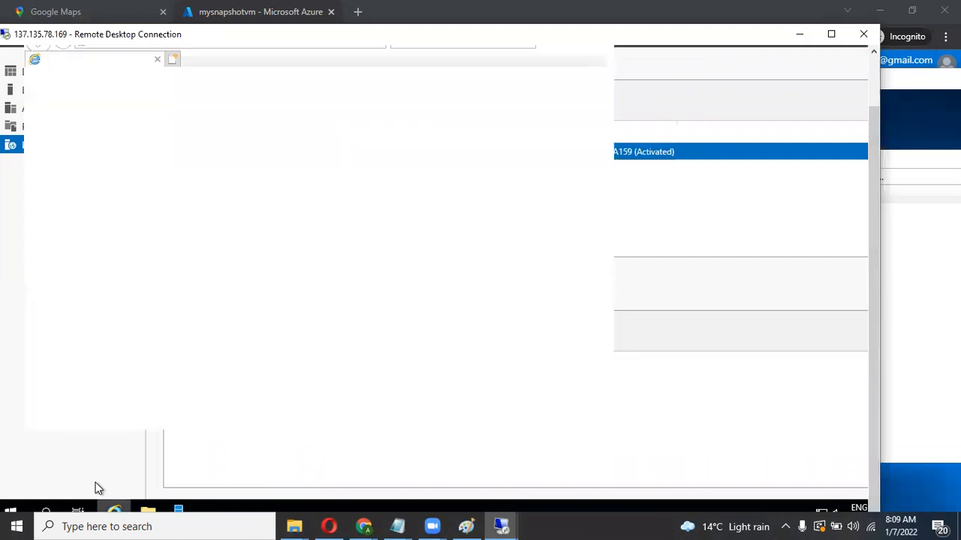
left_click(800, 34)
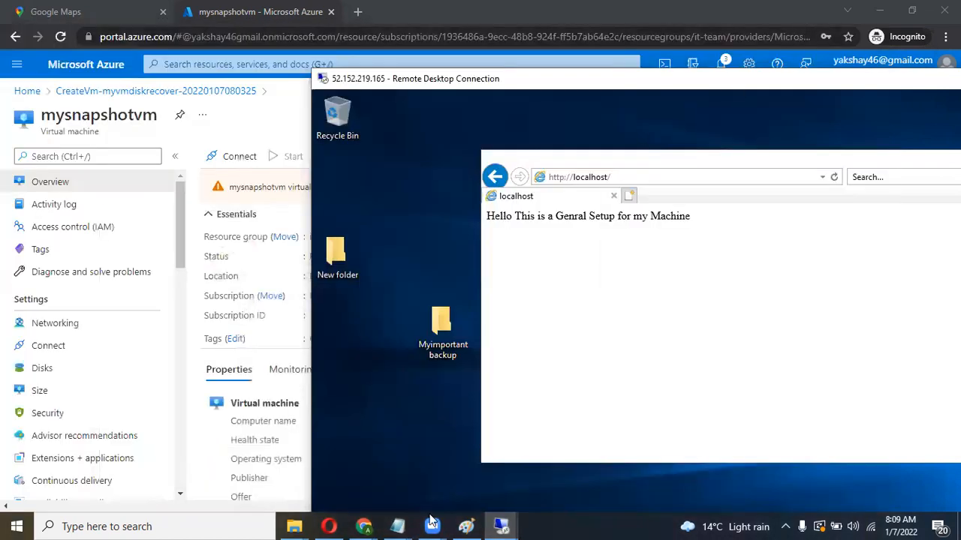
left_click(495, 526)
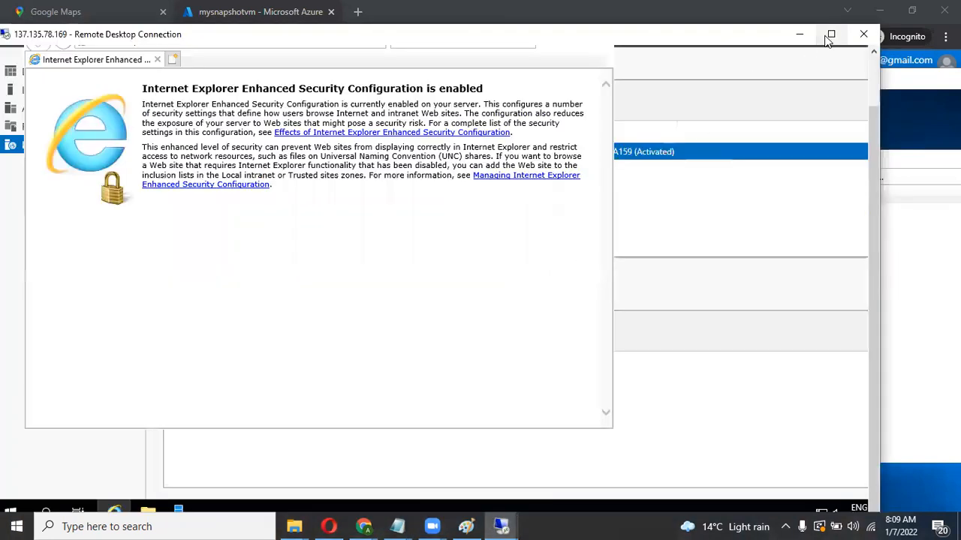
left_click(829, 34)
left_click(878, 9)
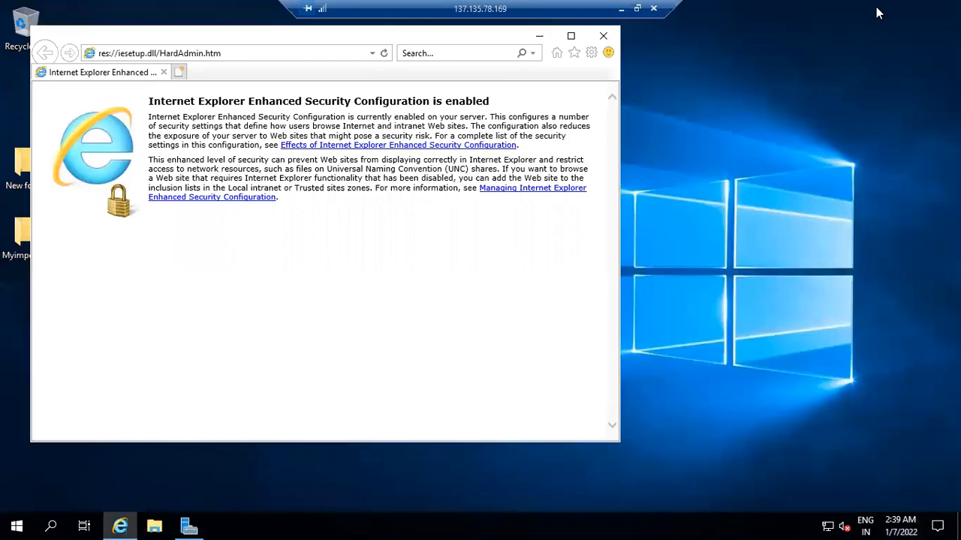
Load localhost/ in Internet Explorer on the new VM and return its session to a window
left_click(144, 54)
type("localhost/")
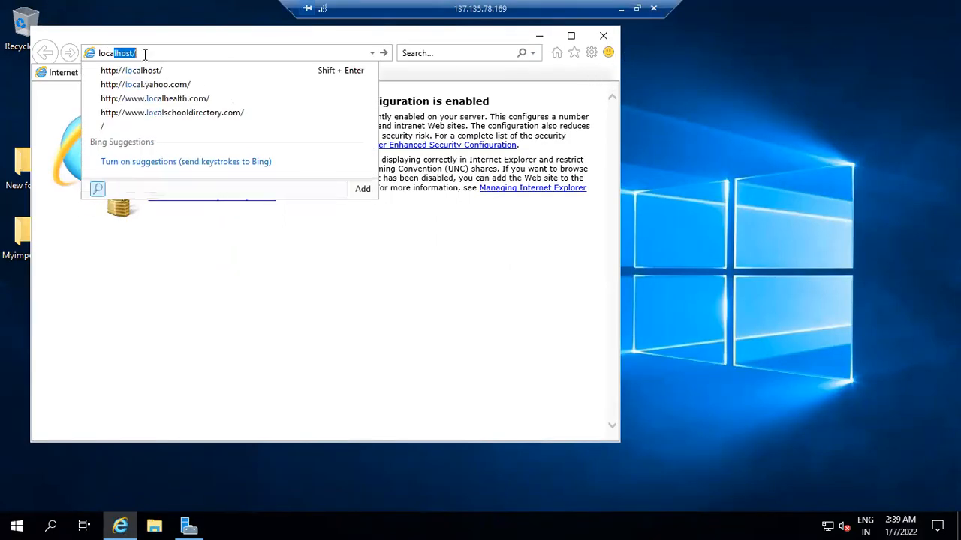
key("Return")
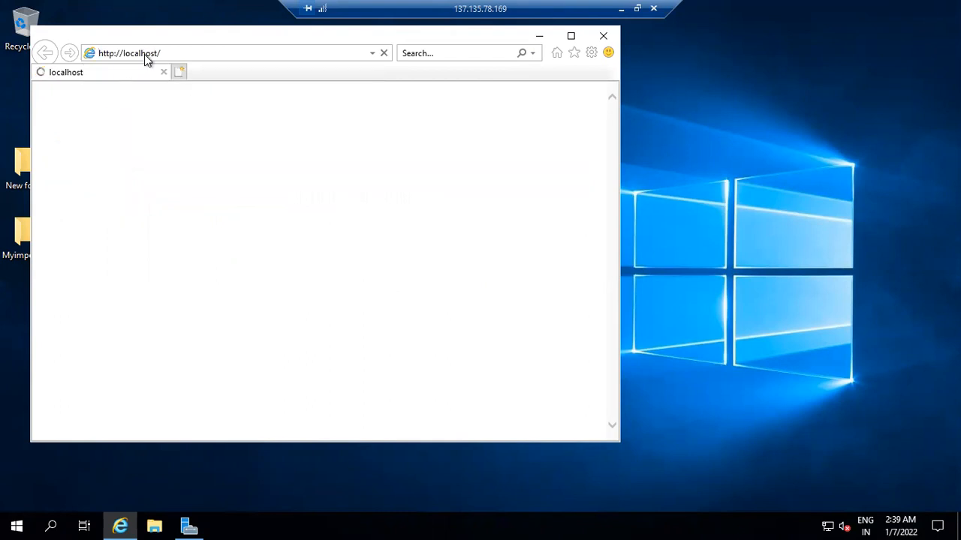
left_click(635, 9)
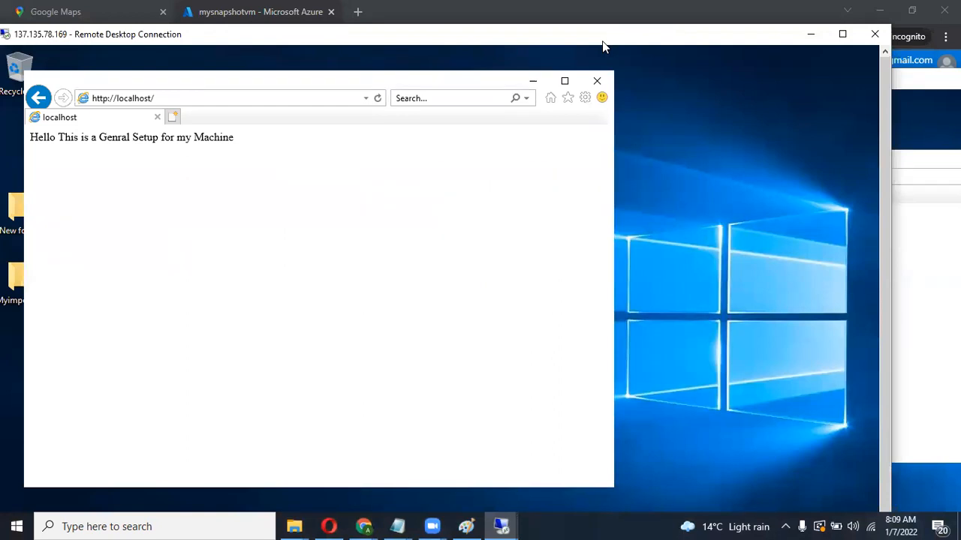
left_click_drag(602, 42, 574, 47)
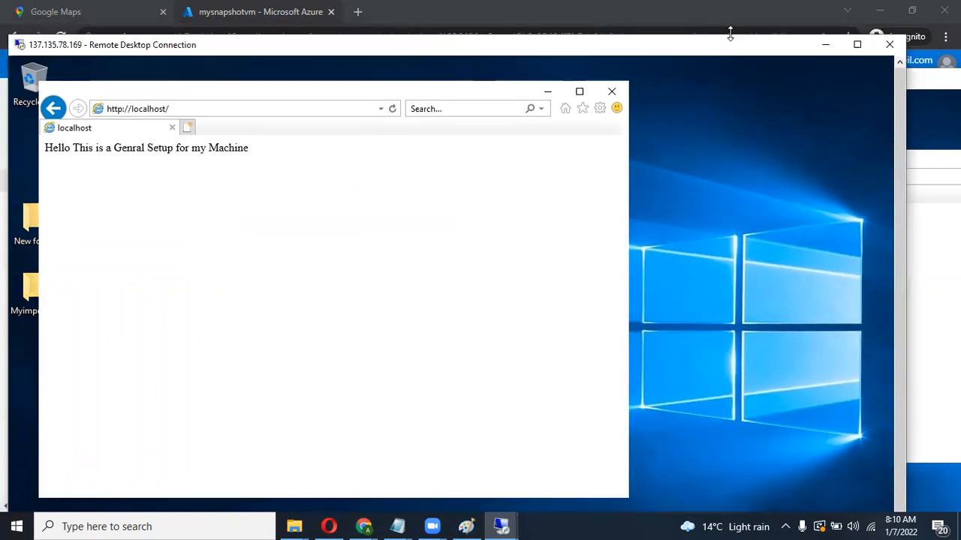
Disconnect both remote sessions, 137.135.78.169 and 52.152.219.165, and confirm each disconnection
left_click(890, 45)
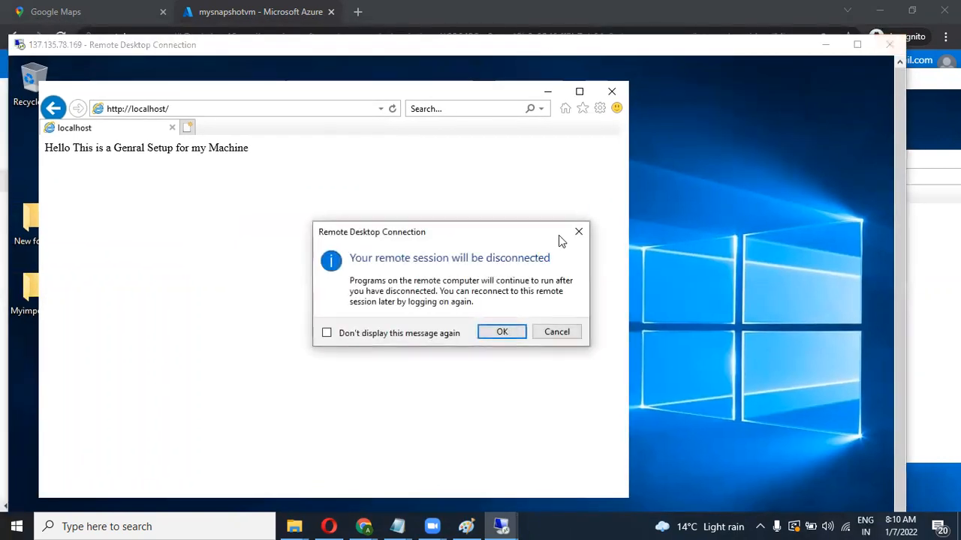
left_click(496, 334)
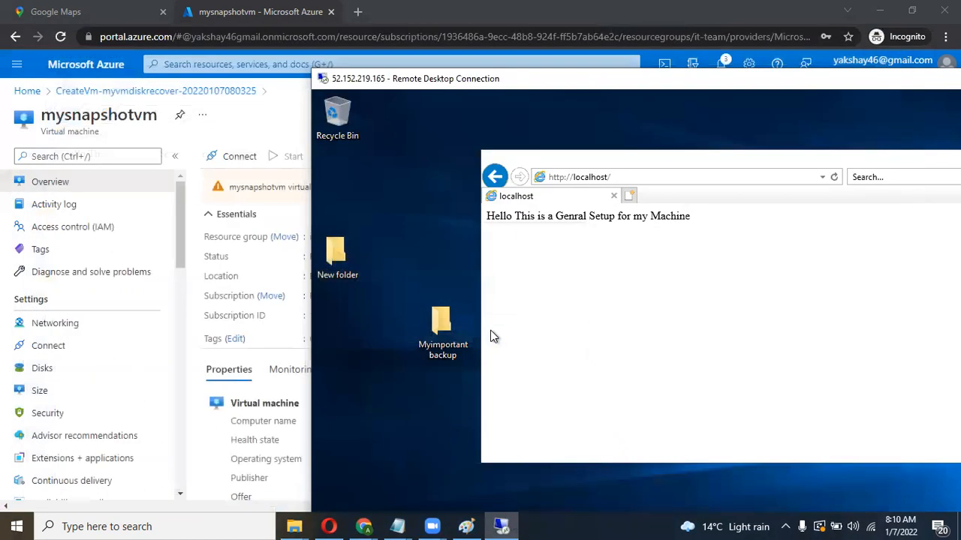
double_click(617, 82)
left_click(909, 58)
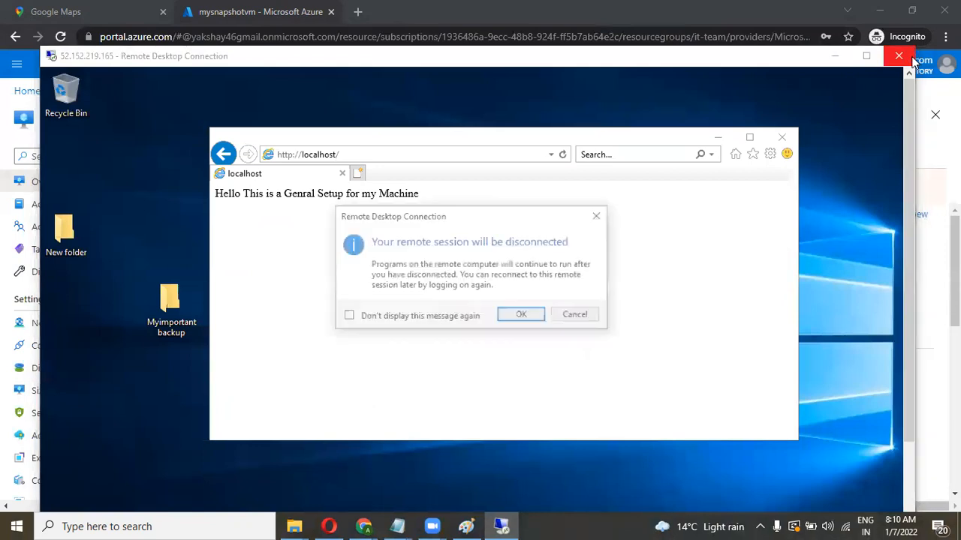
left_click(508, 315)
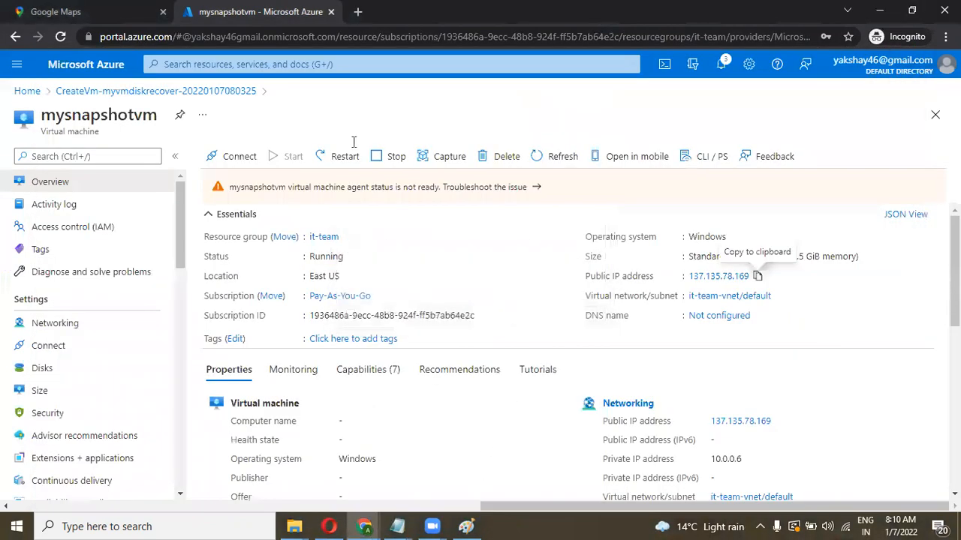
Switch to Paint and add the text "then your deleted or deallocated from azure" beneath the capture notes
key("alt+Tab")
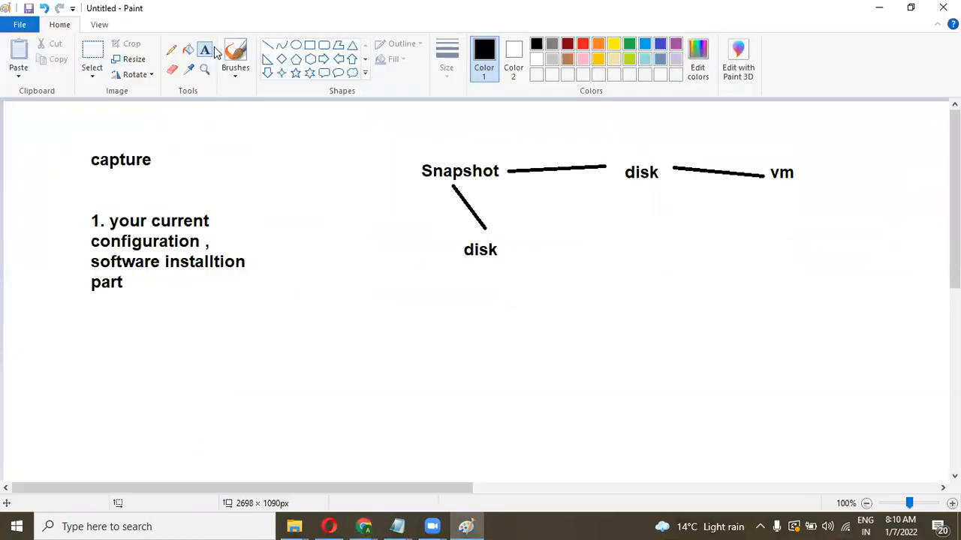
left_click(204, 50)
left_click(99, 344)
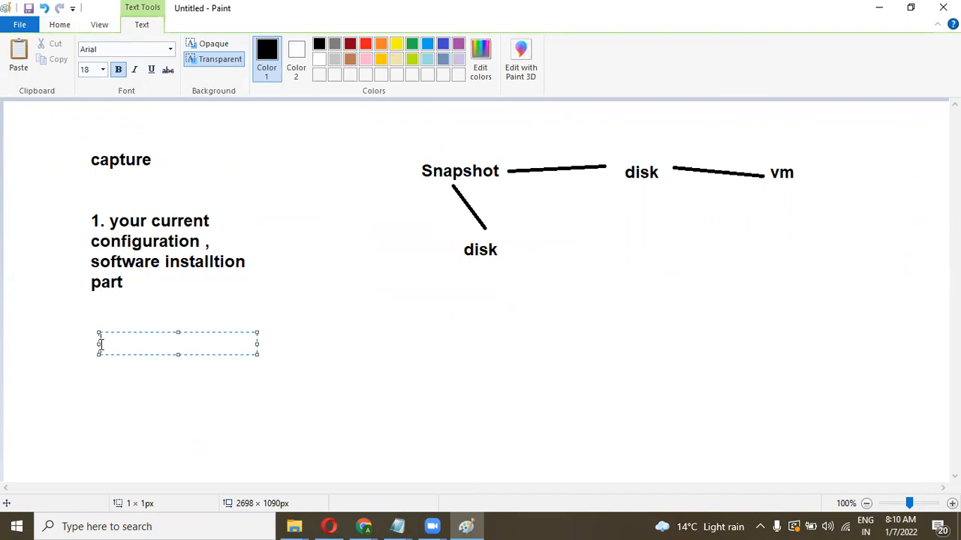
type("then your ")
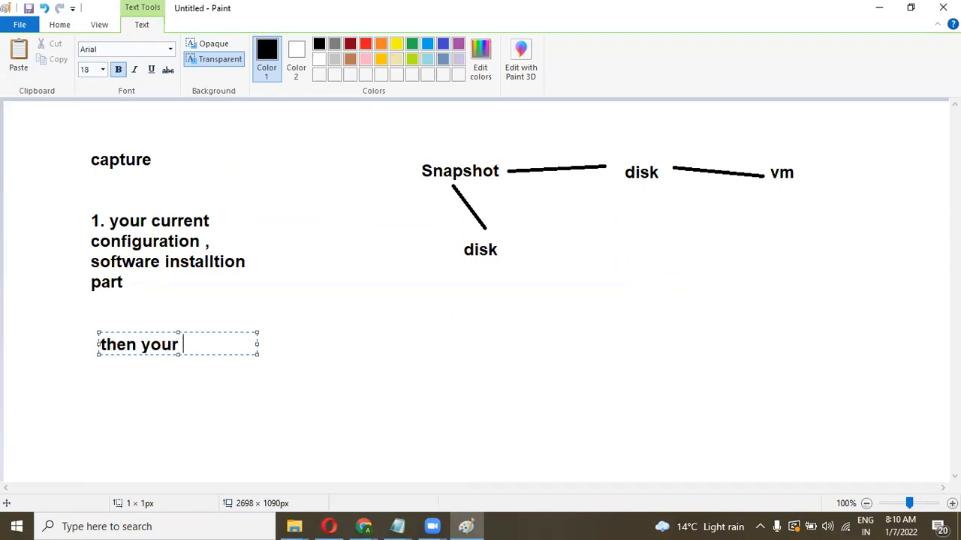
type("deleted or")
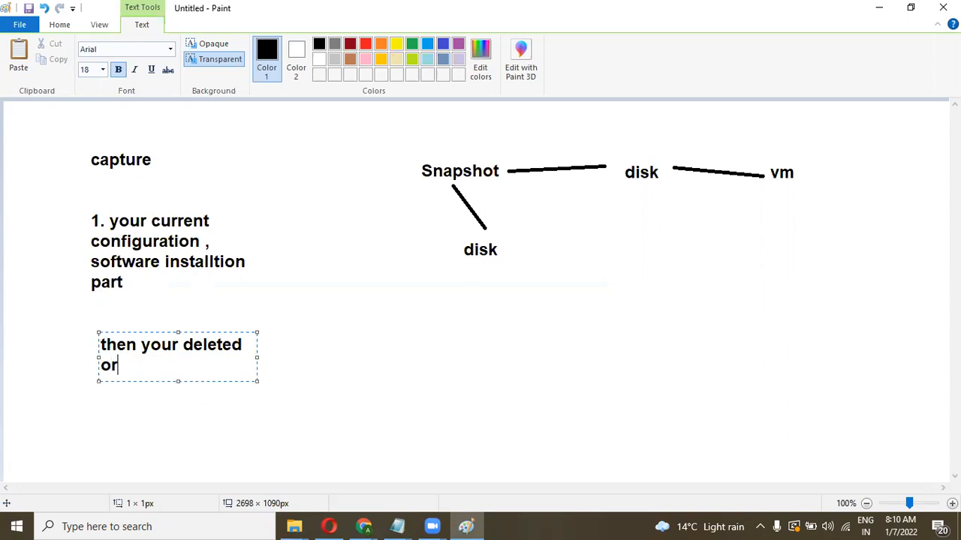
type(" dealloactted")
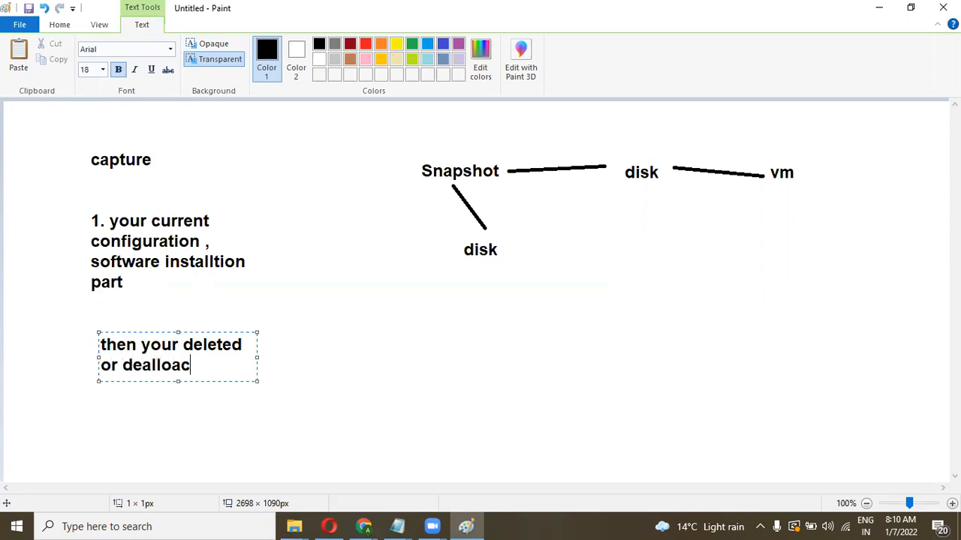
key("BackSpace")
key("BackSpace")
key("BackSpace")
key("BackSpace")
key("BackSpace")
key("BackSpace")
type("cated ")
type("from azur")
type("e")
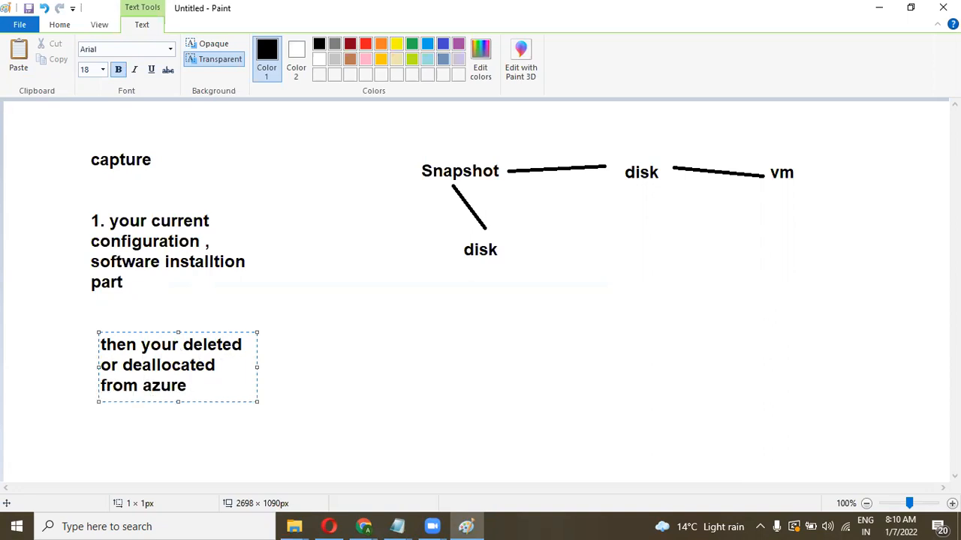
Add the line "you r not able to use this machine again" and move the text block up directly beneath the capture point
key("Return")
type("you r not able to use this machine again")
key("Return")
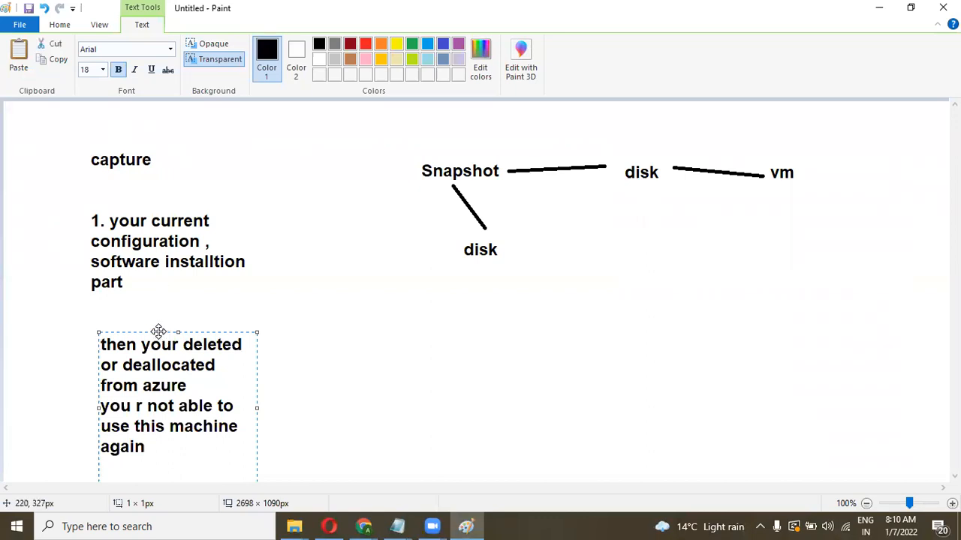
left_click_drag(157, 330, 148, 297)
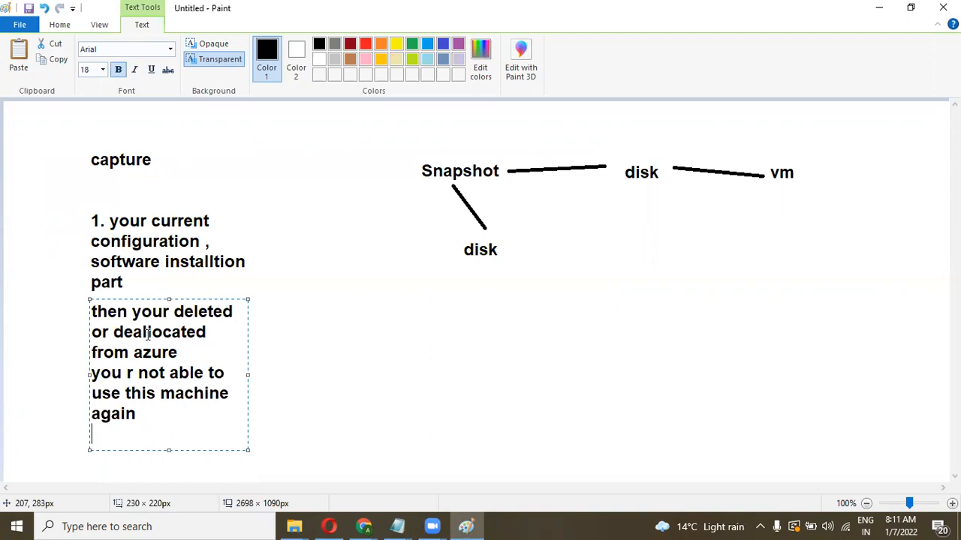
key("BackSpace")
left_click(375, 320)
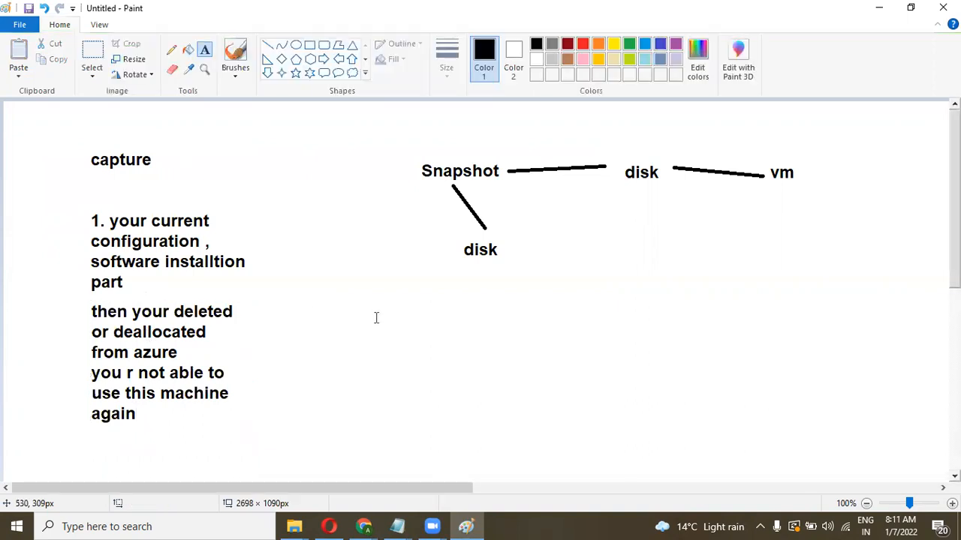
Add the text "you will got previous data with software insallation part" below the lower disk label of the Snapshot diagram
left_click(446, 307)
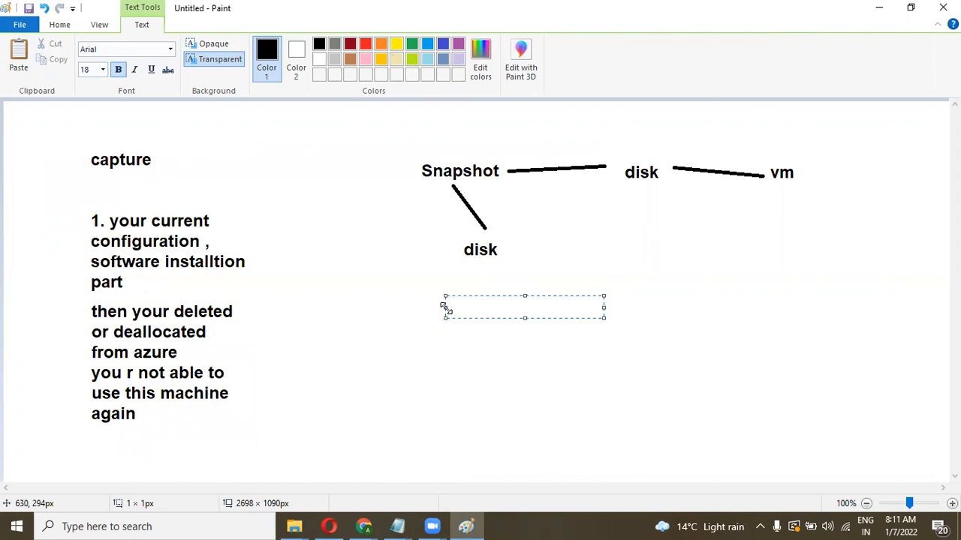
type("your w")
key("BackSpace")
key("BackSpace")
key("BackSpace")
type("wil")
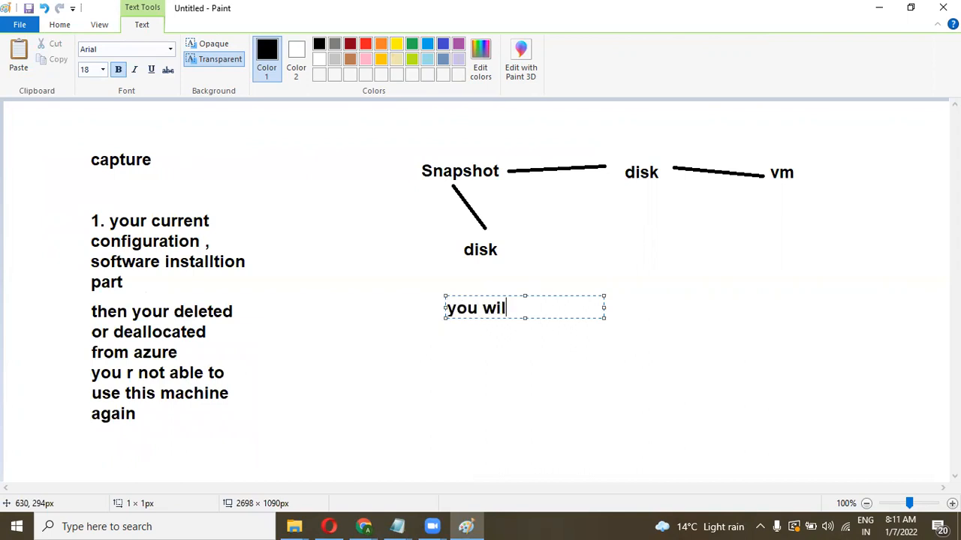
type("l got previ")
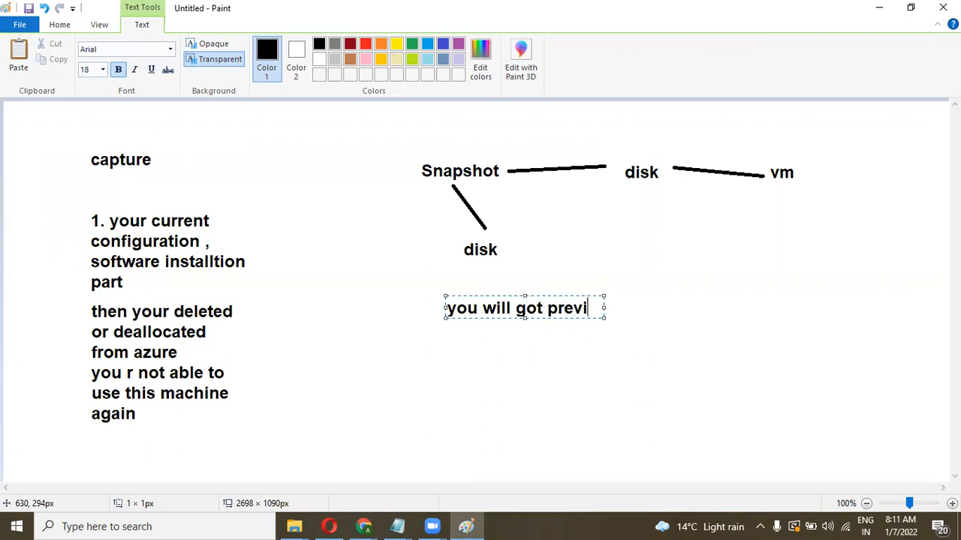
type("ous data with soft")
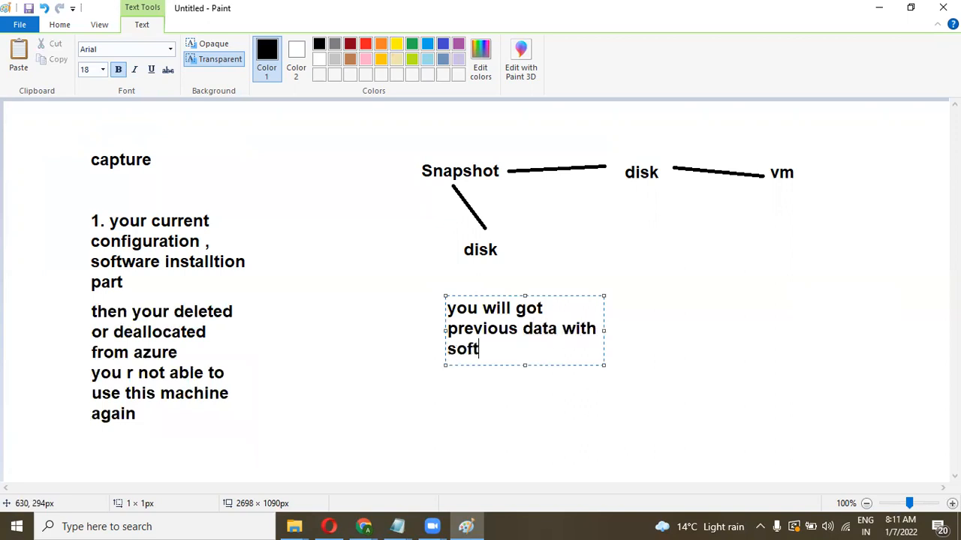
type("ware insa")
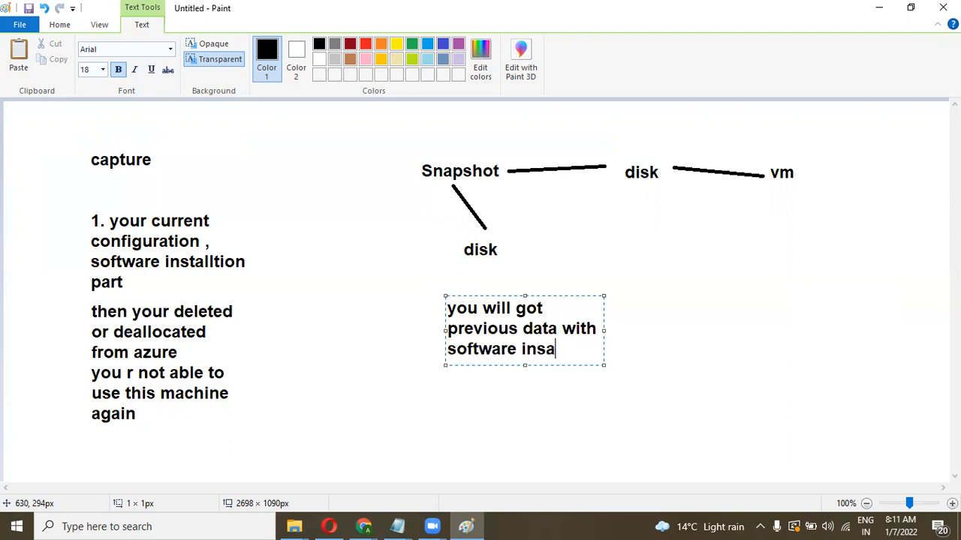
type("ttion")
key("BackSpace")
key("BackSpace")
key("BackSpace")
key("BackSpace")
key("BackSpace")
type("llation part")
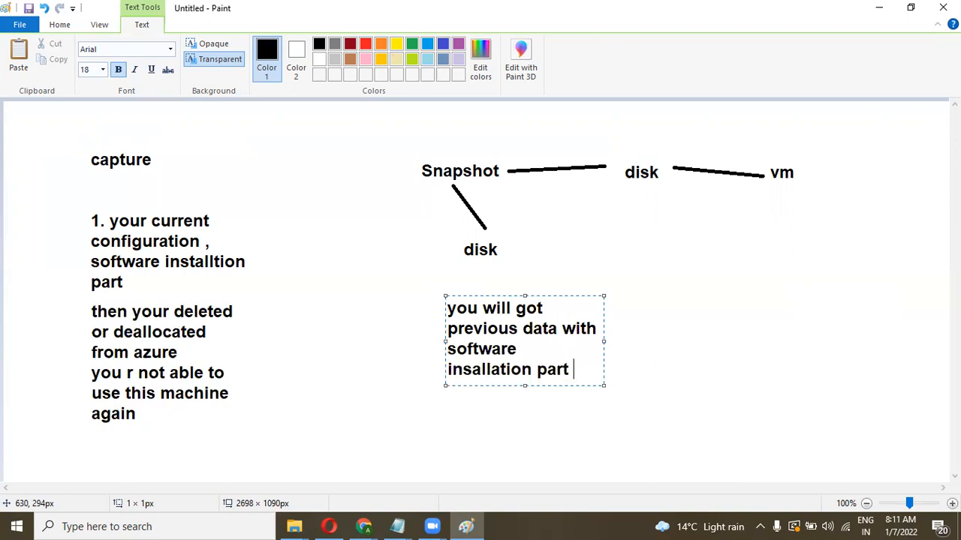
Add "you have to use your old credentails" after a blank line and move the text block up directly beneath the disk label
key("Return")
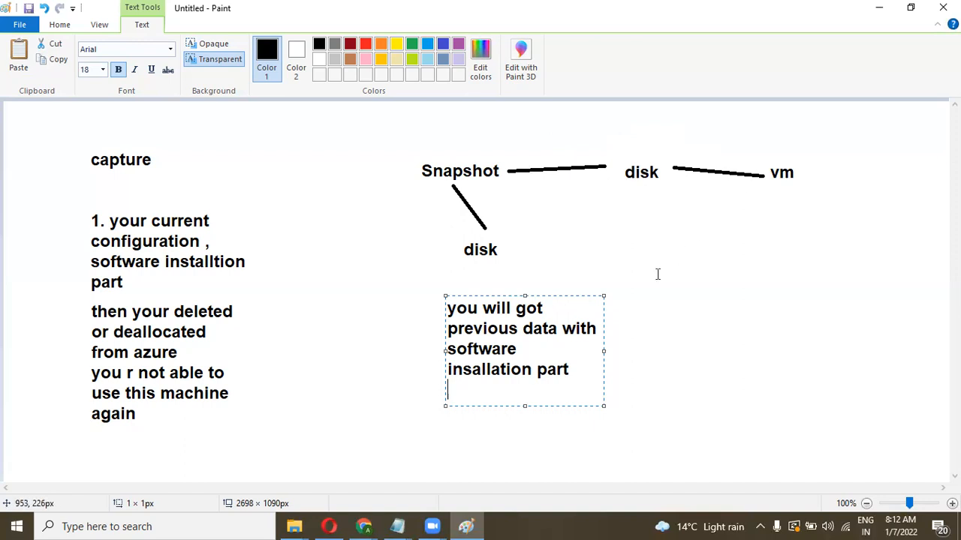
key("Return")
type("you have ")
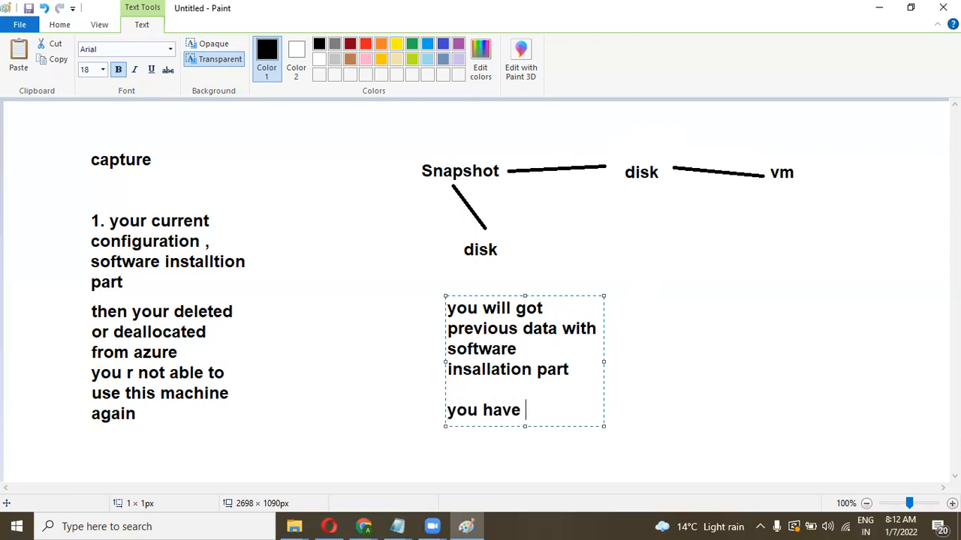
type("to use your old credentai")
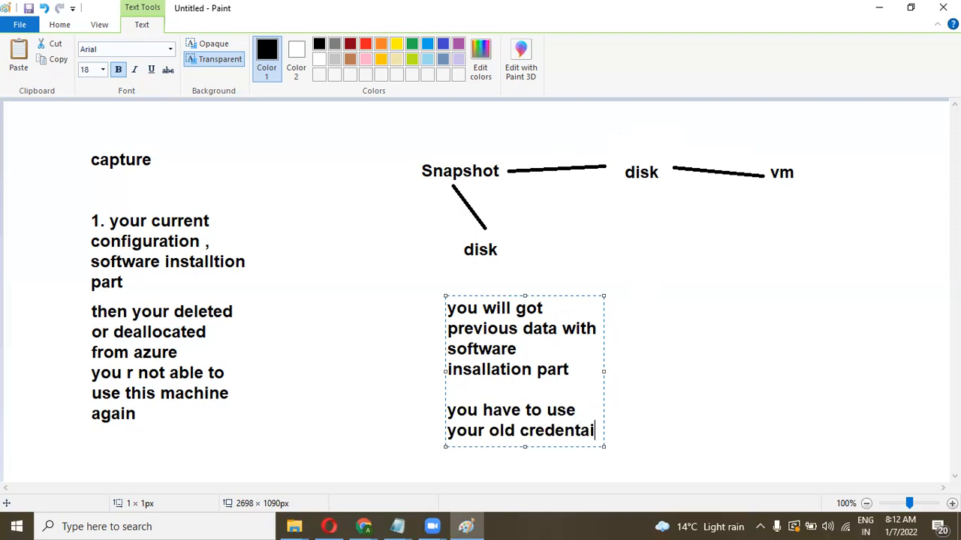
type("ls")
key("Return")
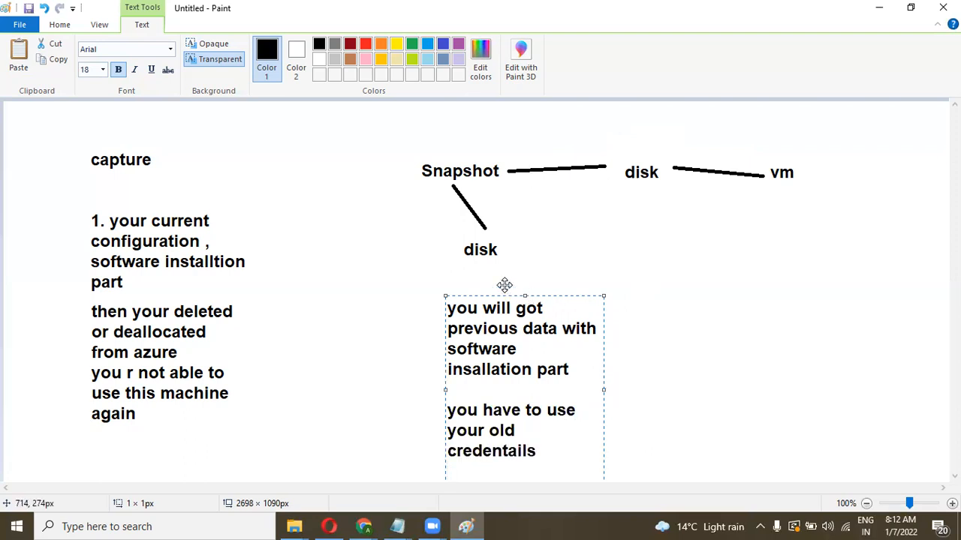
left_click_drag(504, 284, 503, 246)
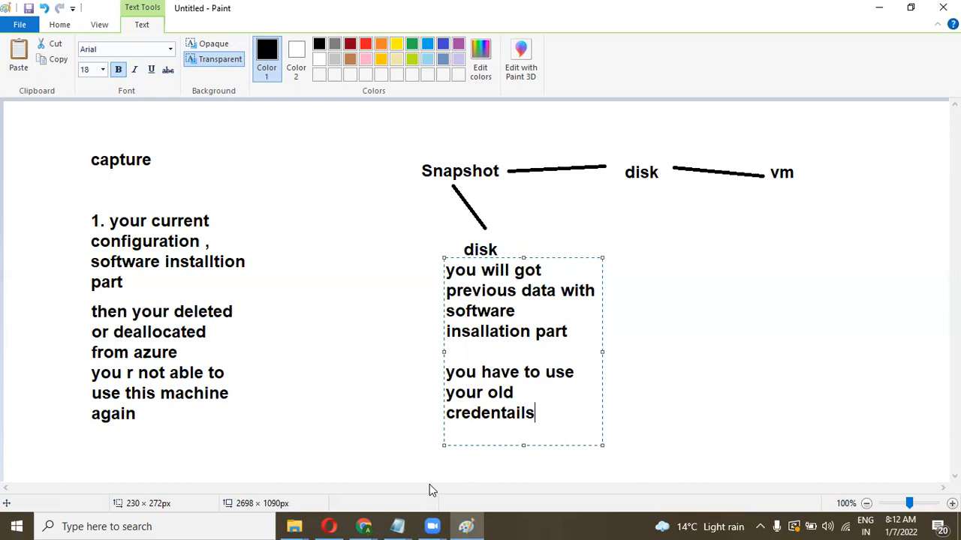
Switch to the mysnapshotvm overview page in the Chrome window with the Azure portal
left_click(432, 526)
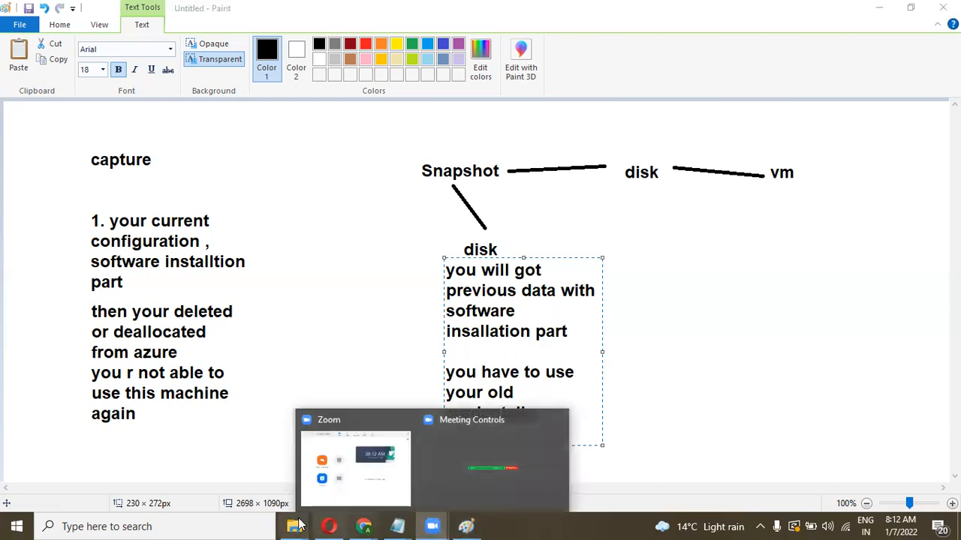
mouse_move(363, 526)
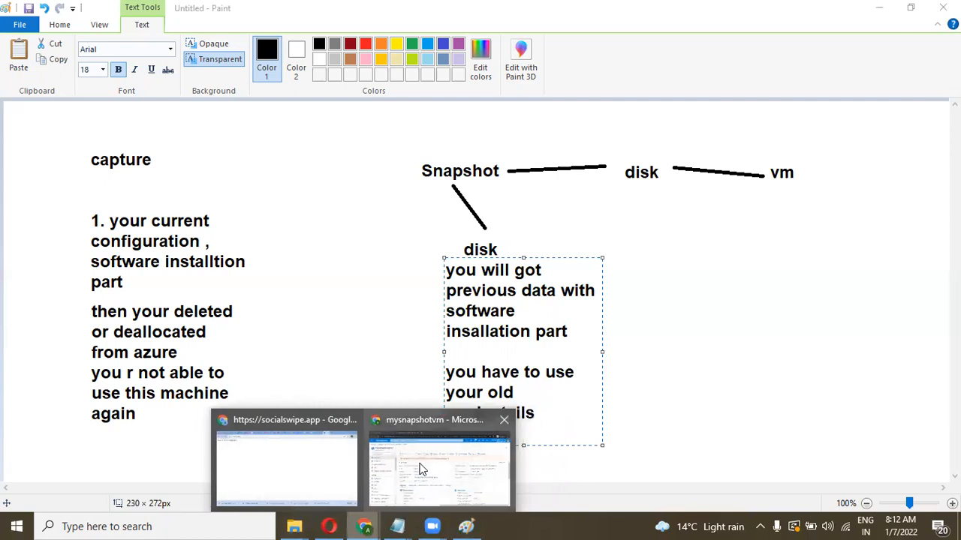
left_click(442, 459)
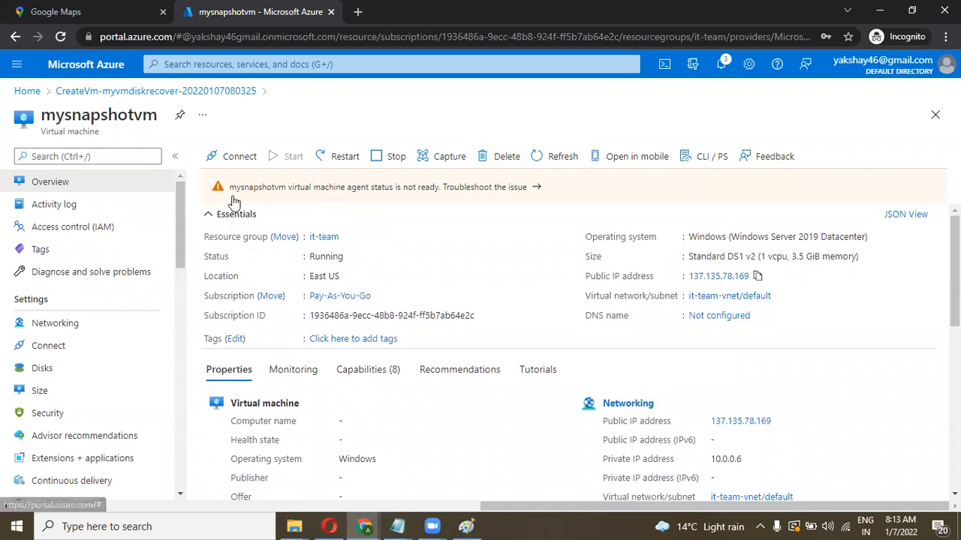
left_click(208, 219)
left_click(210, 220)
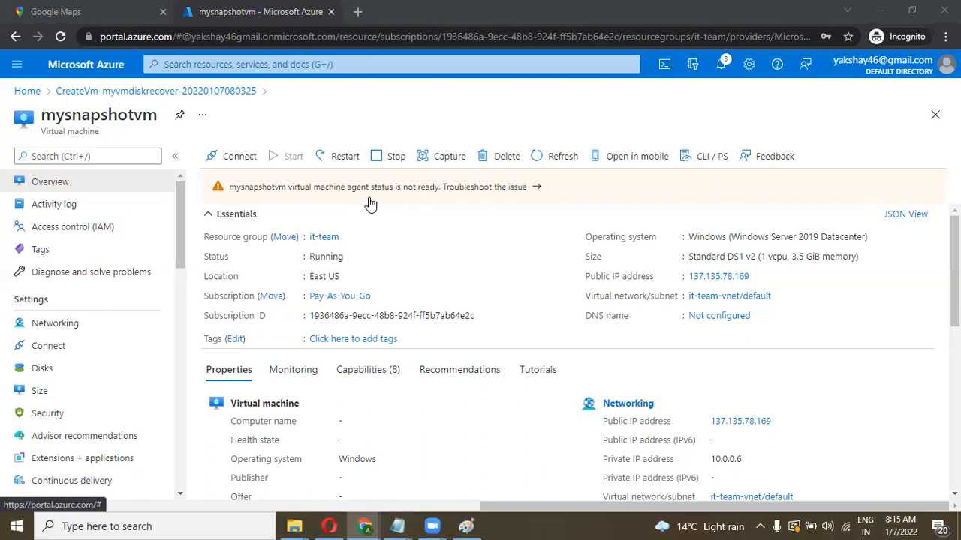
mouse_move(463, 520)
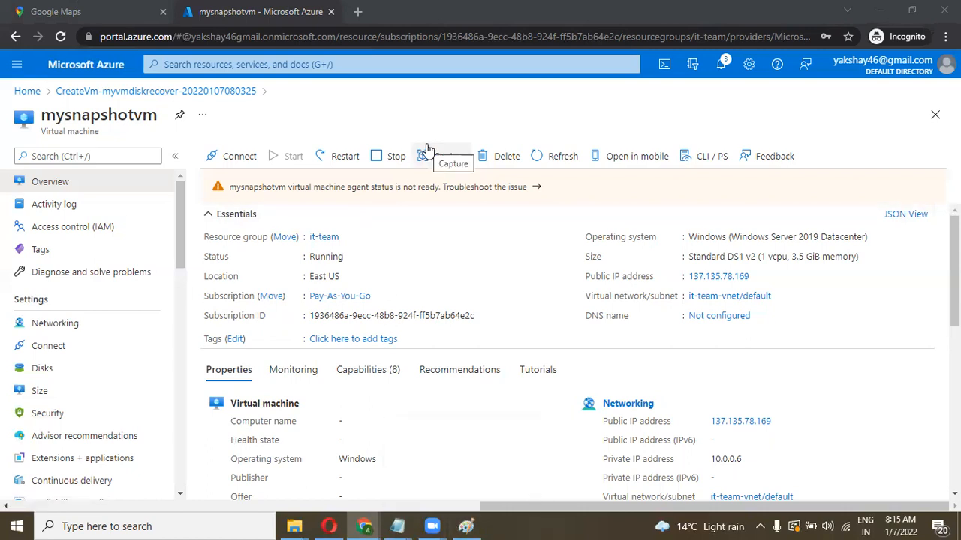
left_click(435, 122)
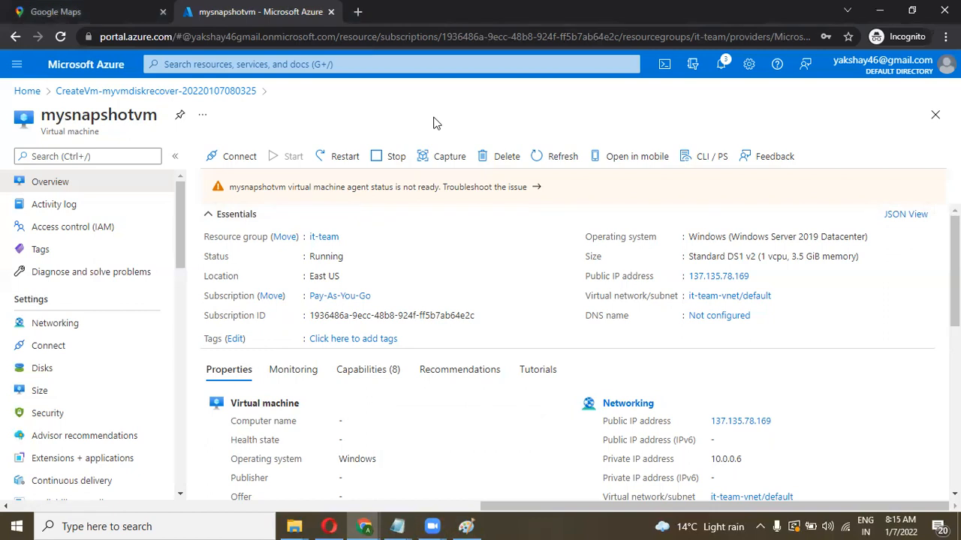